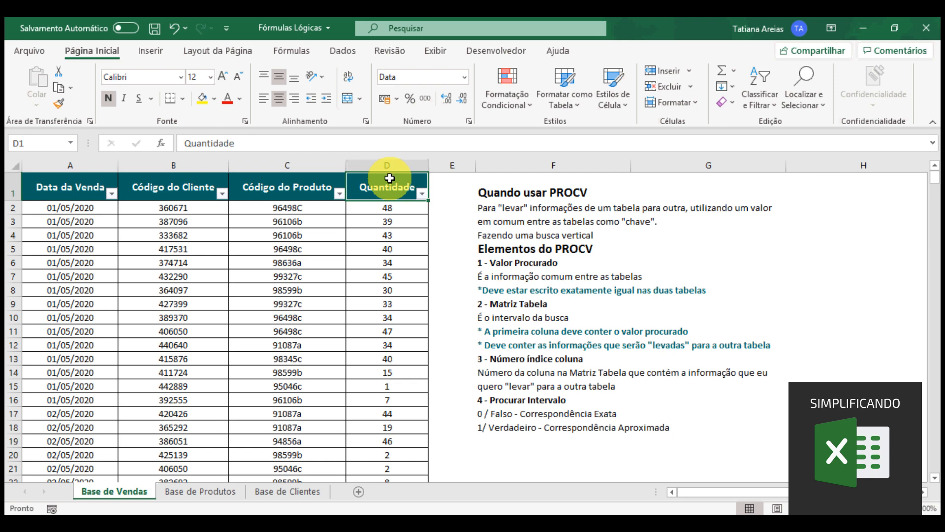
- Compare the Código do Produto column on the Base de Vendas sheet with the product codes on Base de Produtos
click(200, 492)
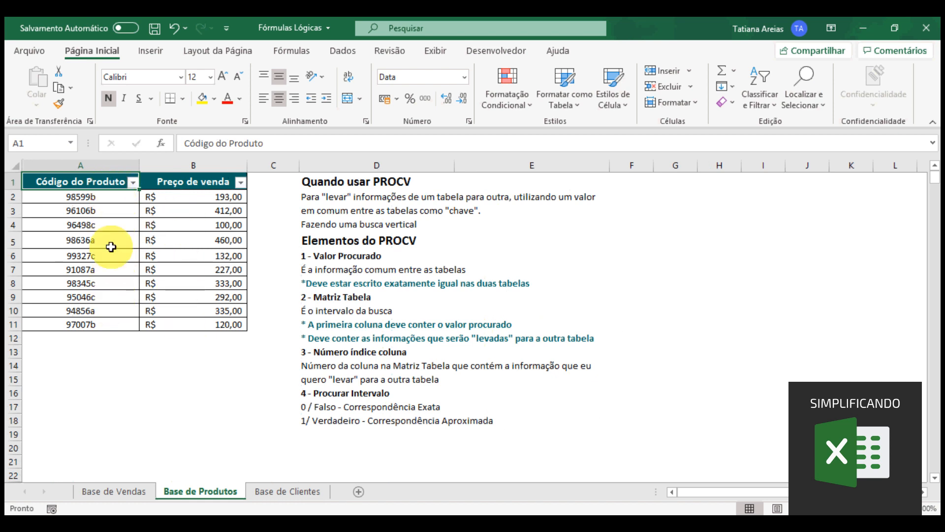
click(122, 491)
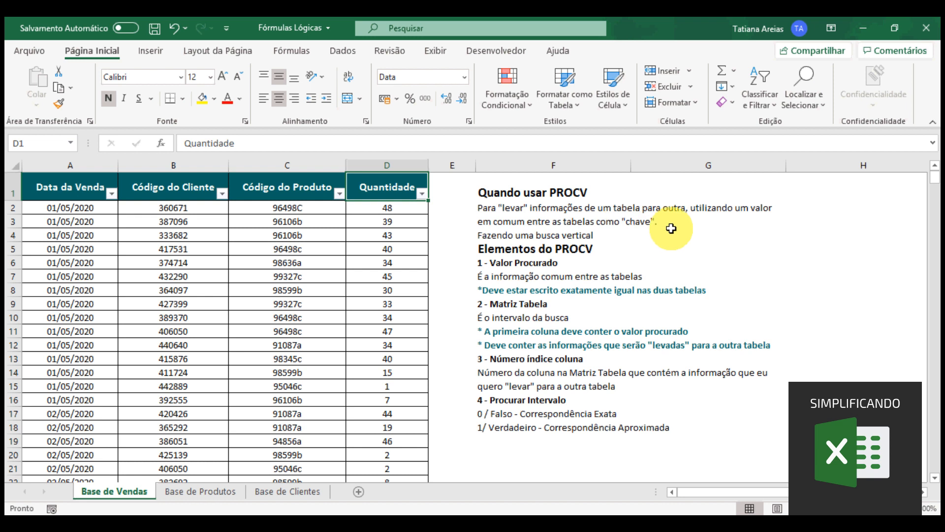
click(290, 185)
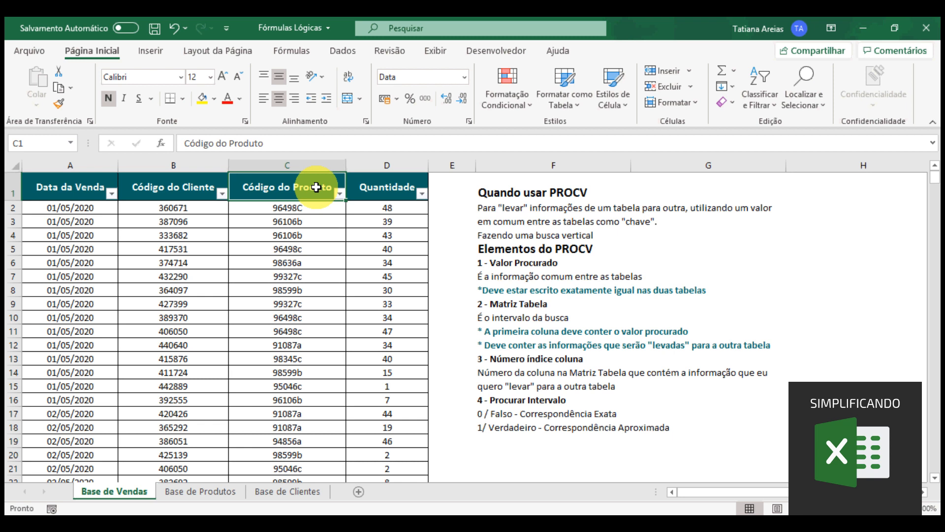
click(220, 492)
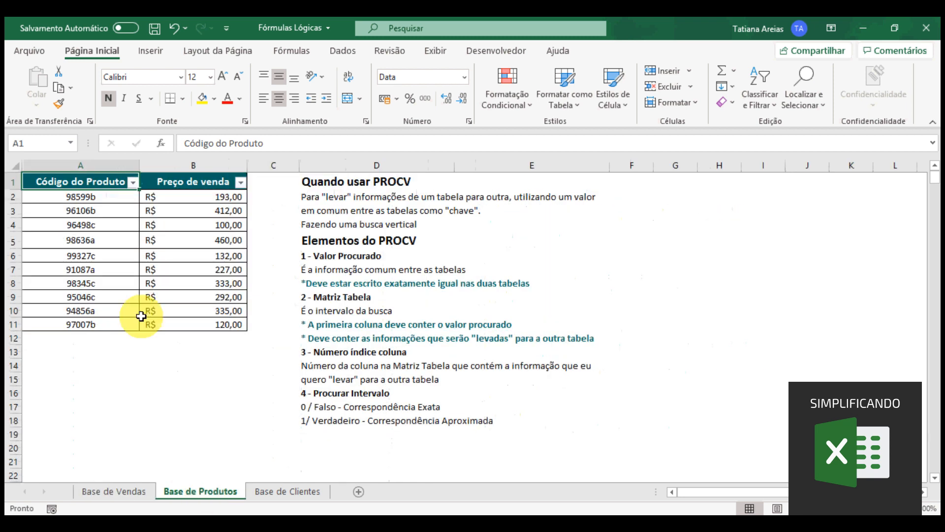
click(115, 196)
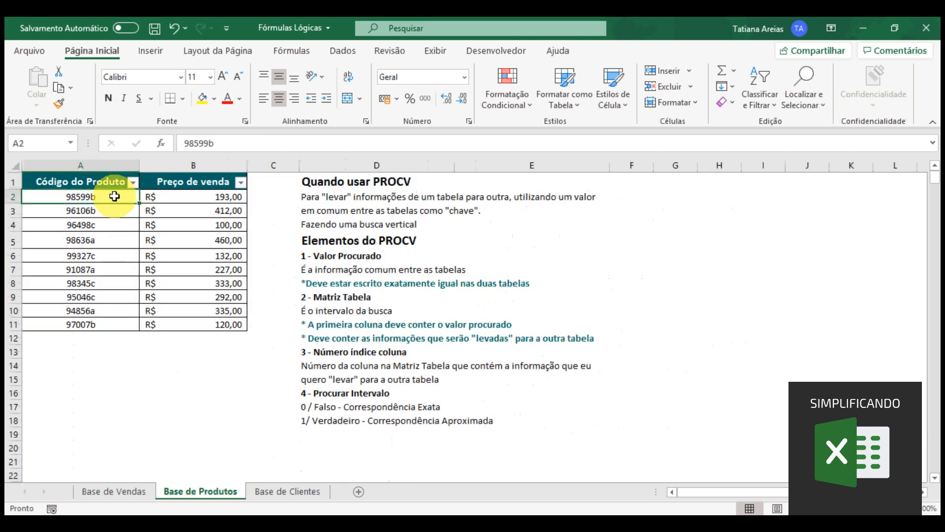
key(Down)
key(Down)
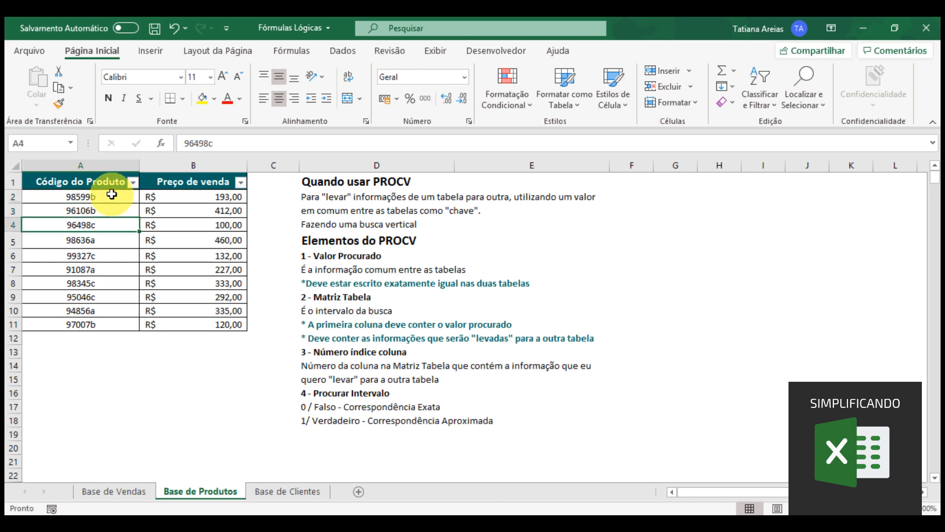
drag(115, 196, 122, 274)
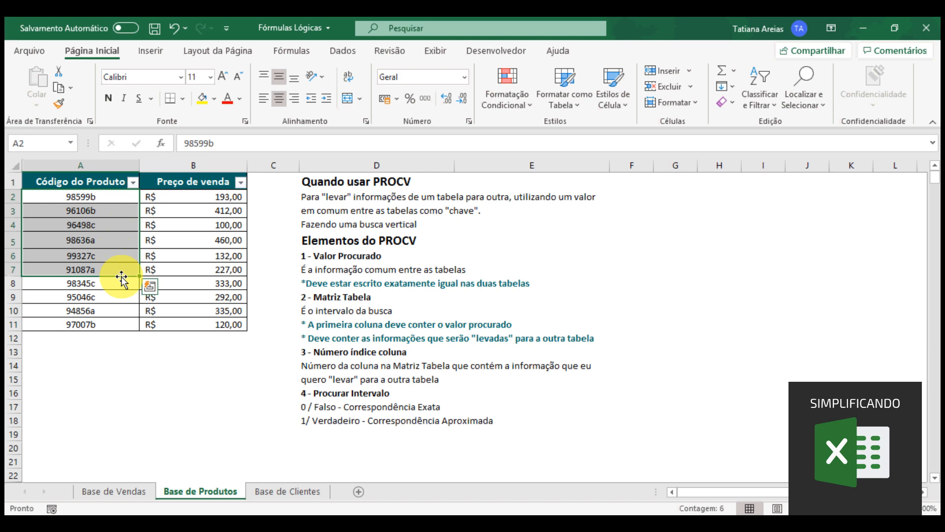
click(122, 276)
- Insert a column after Quantidade on the Base de Vendas sheet and title it "Preço de Venda"
click(123, 491)
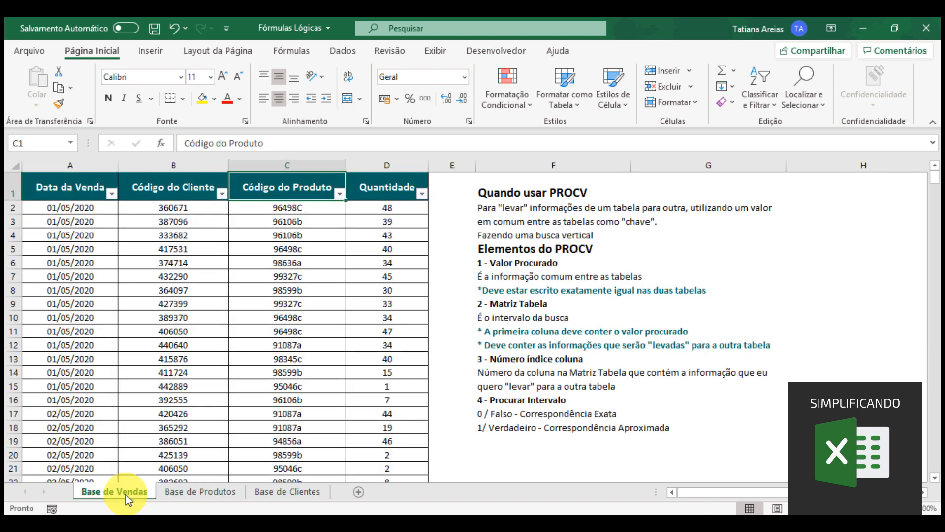
click(453, 164)
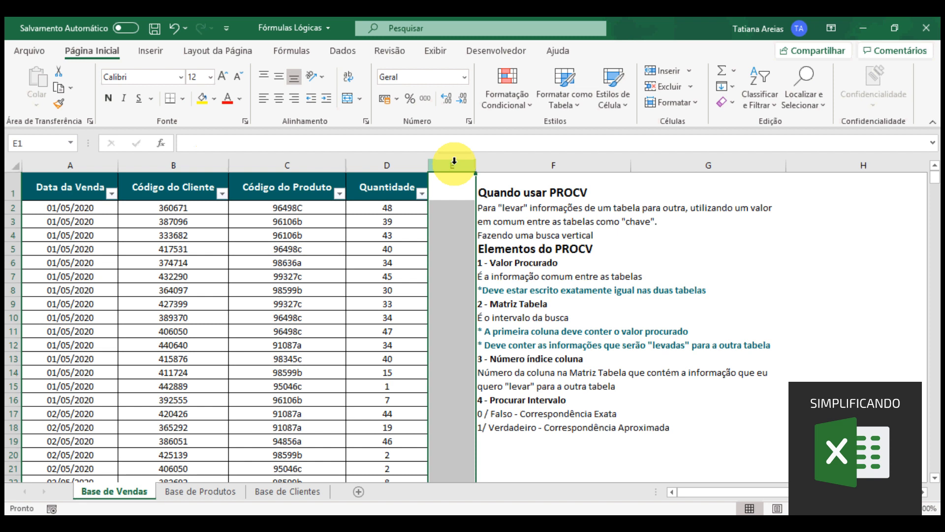
key(ctrl+plus)
click(468, 197)
text(P)
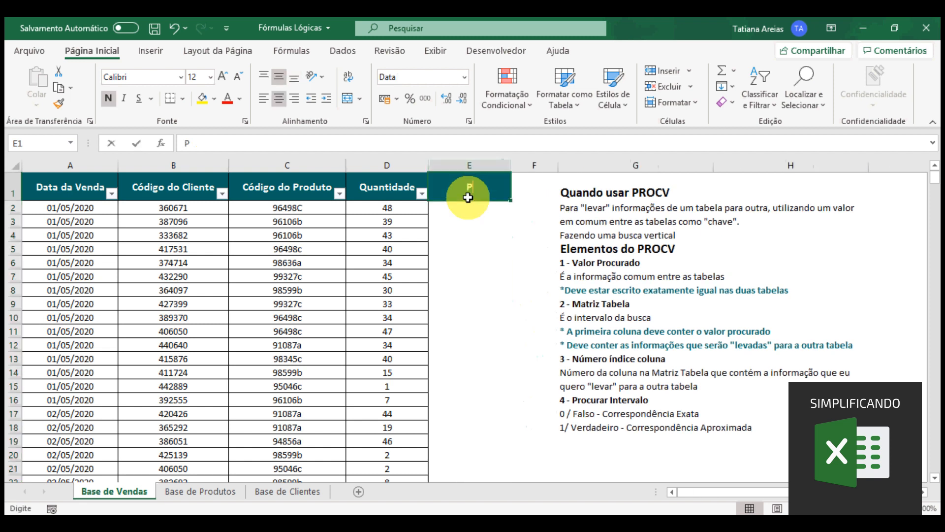
text(reço de Ve)
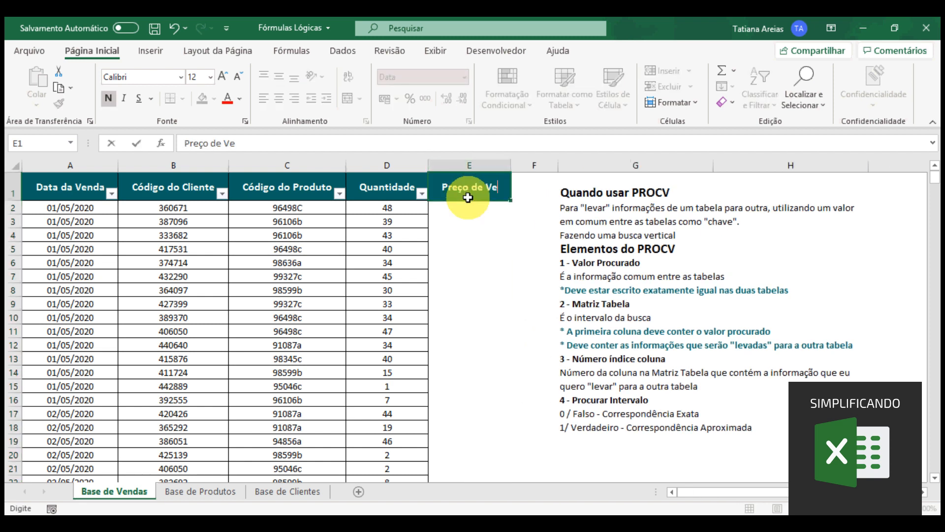
text(nda)
key(Return)
- Start a PROCV formula in E2 with the product code in C2 as the lookup value
click(419, 142)
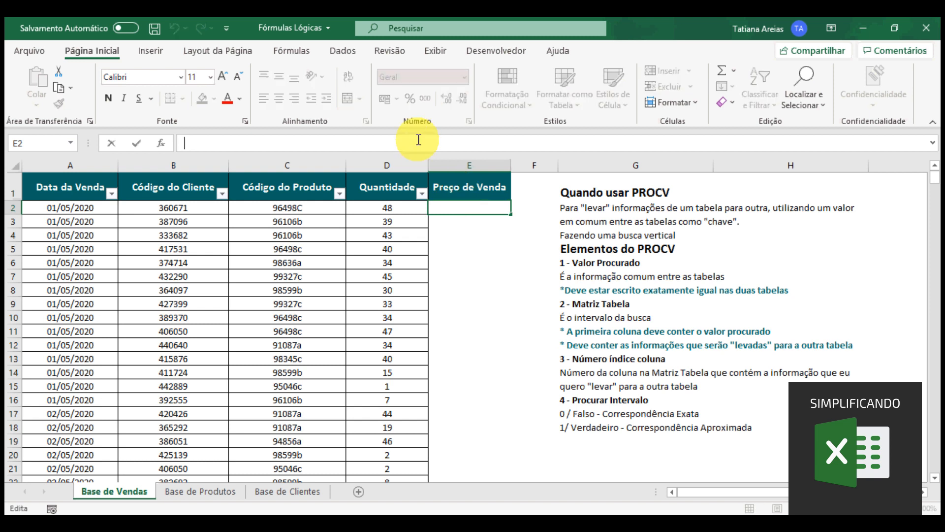
text(=procv)
key(Tab)
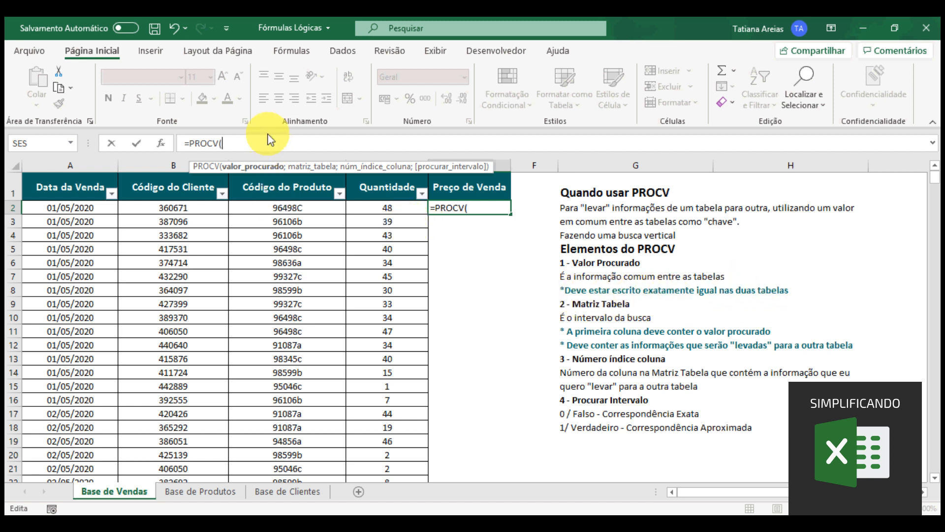
click(262, 210)
text(;)
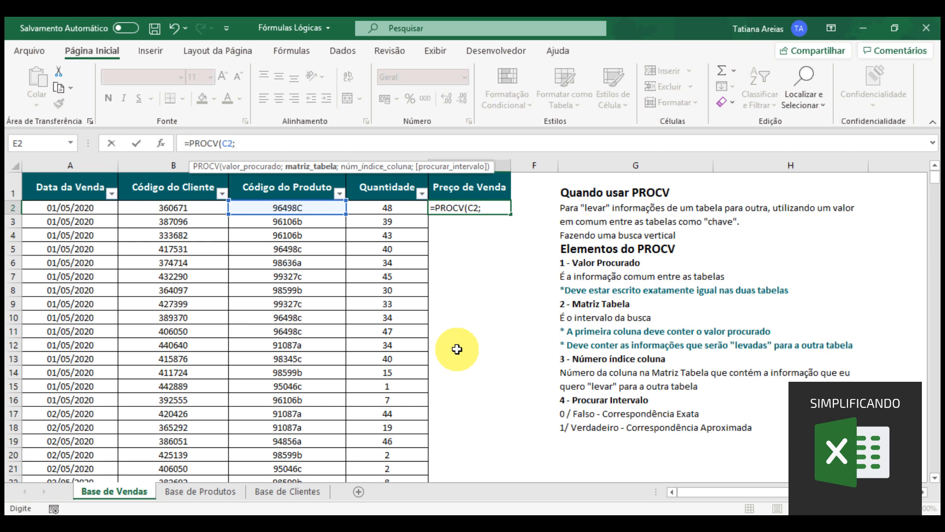
- Set the PROCV table array to the range A1:B11 on the Base de Produtos sheet
click(212, 491)
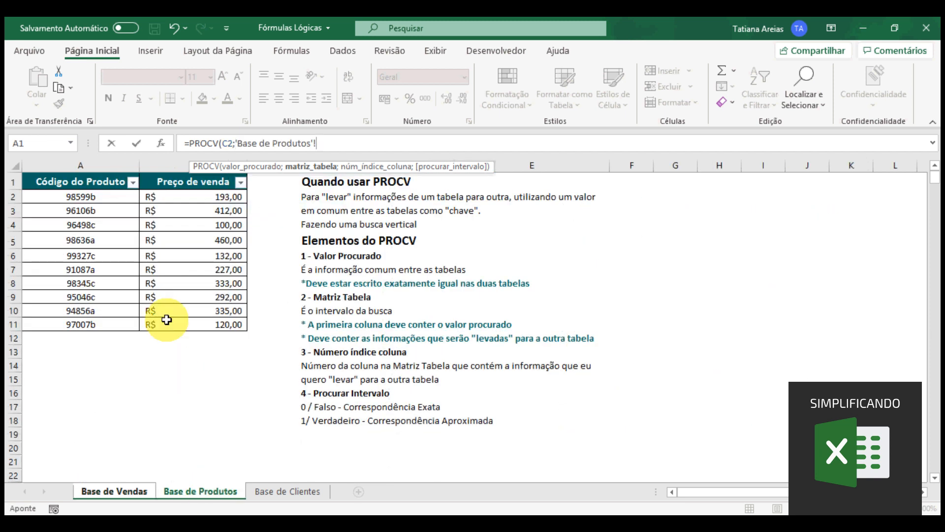
click(96, 178)
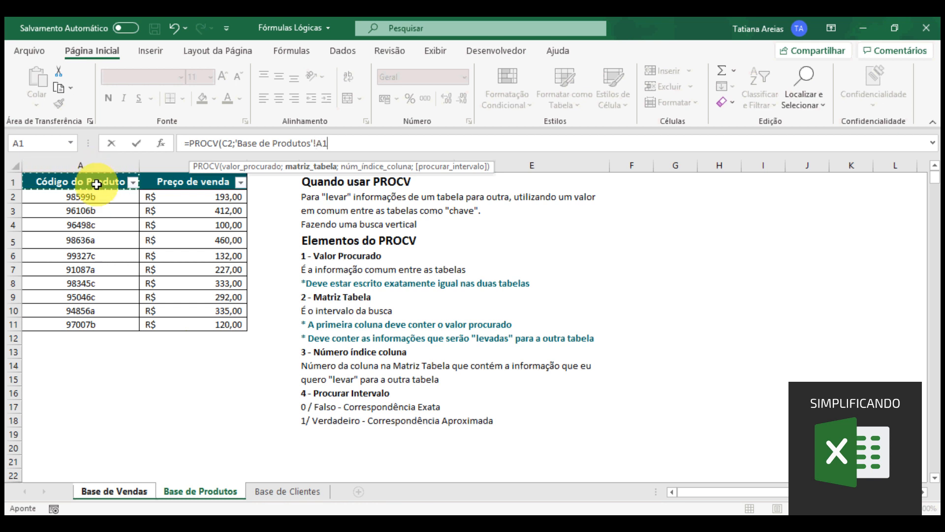
drag(97, 184, 99, 322)
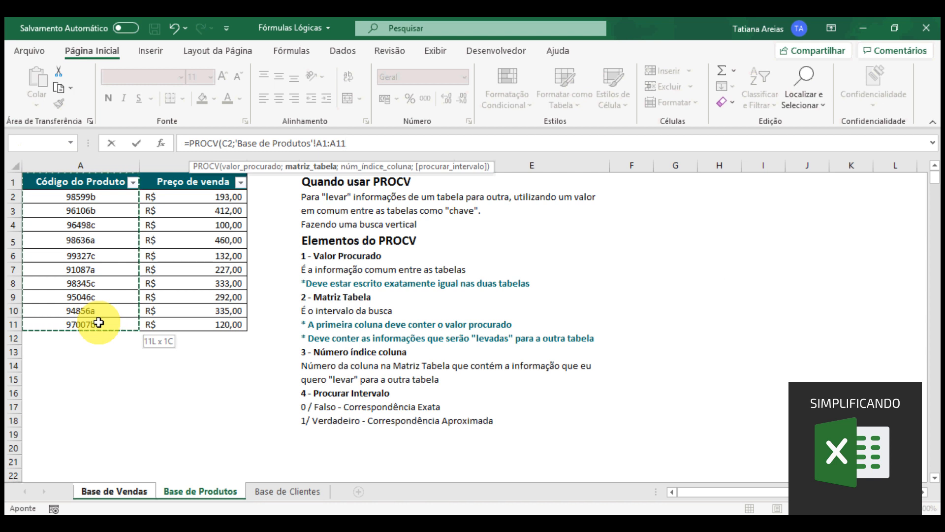
drag(99, 322, 175, 320)
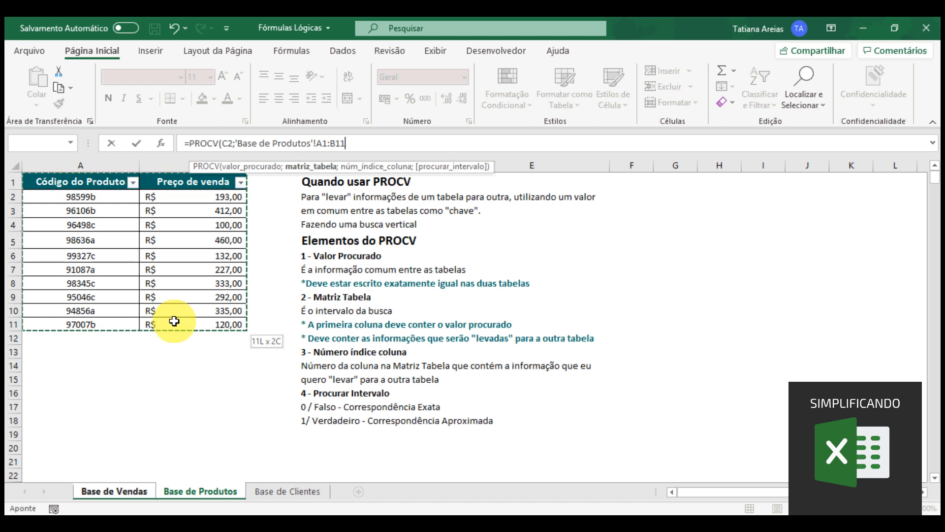
drag(174, 321, 172, 324)
text(;)
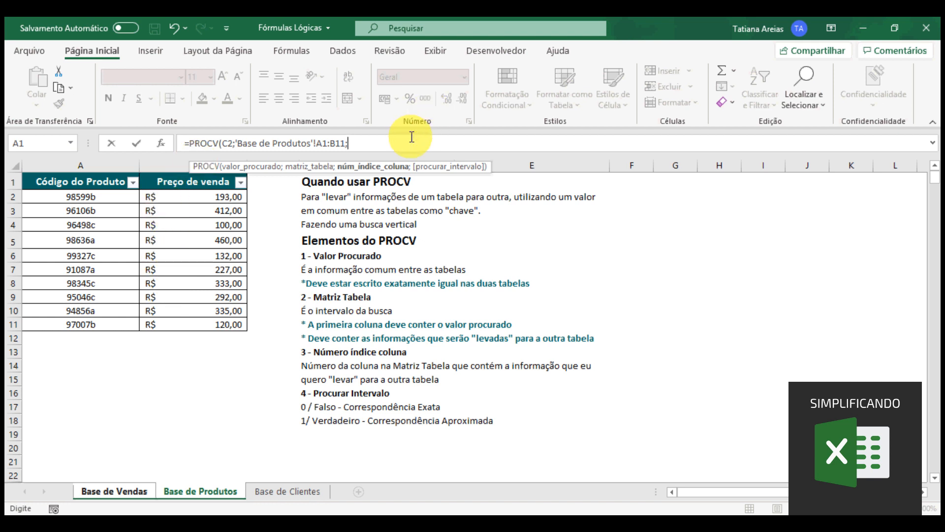
- Complete the PROCV formula with column index 2 and FALSO for an exact match
text(2;)
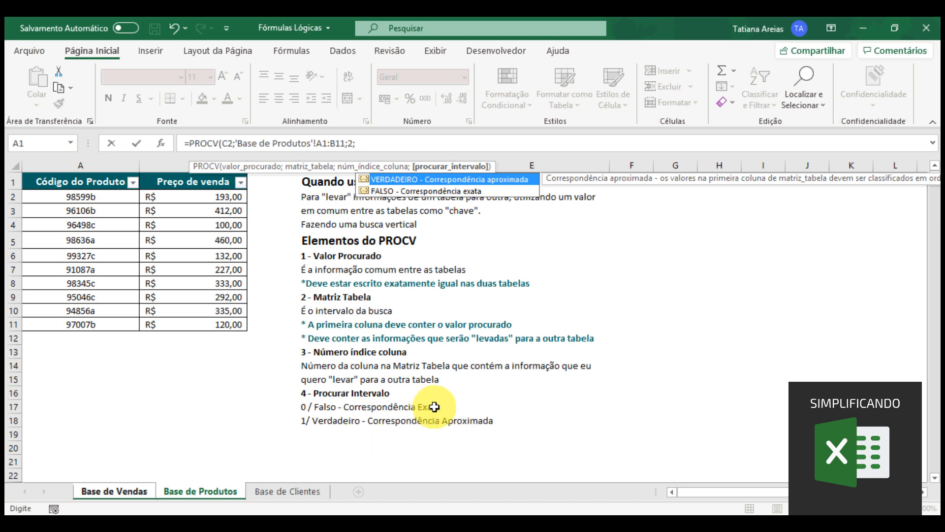
key(Down)
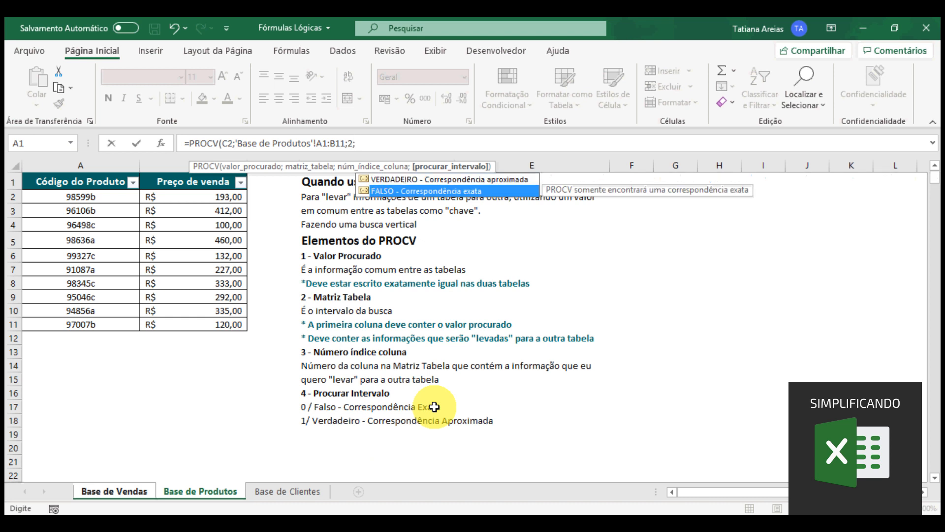
key(Tab)
text())
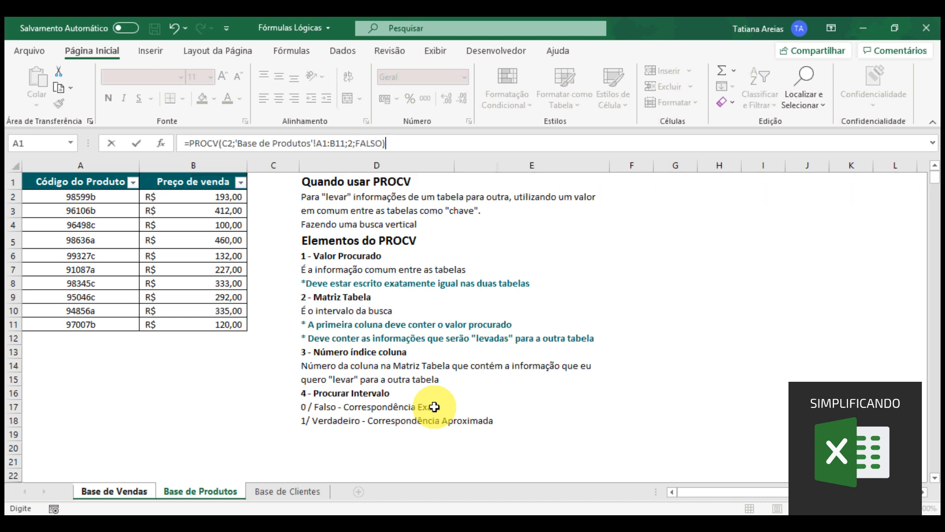
key(Return)
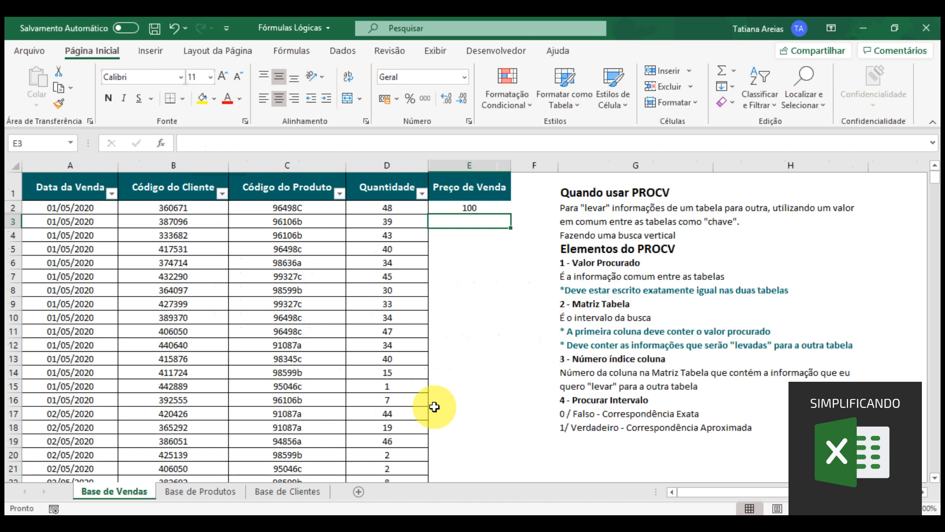
- Apply the accounting number format to E2 and fill its formula down the Preço de Venda column
click(472, 209)
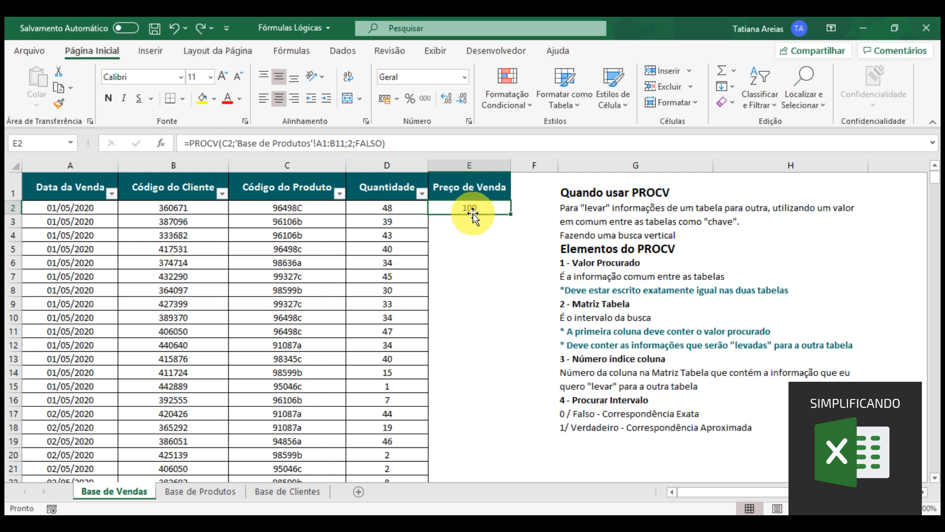
click(385, 98)
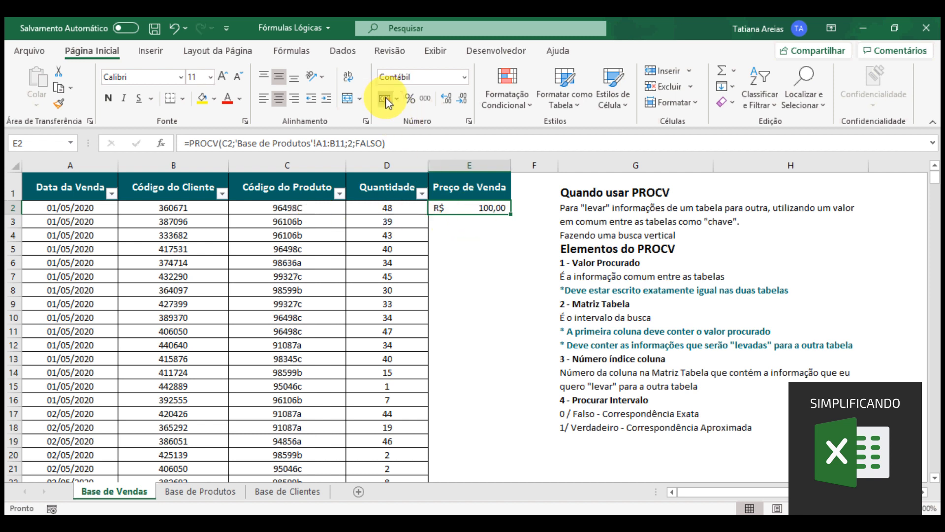
double_click(511, 215)
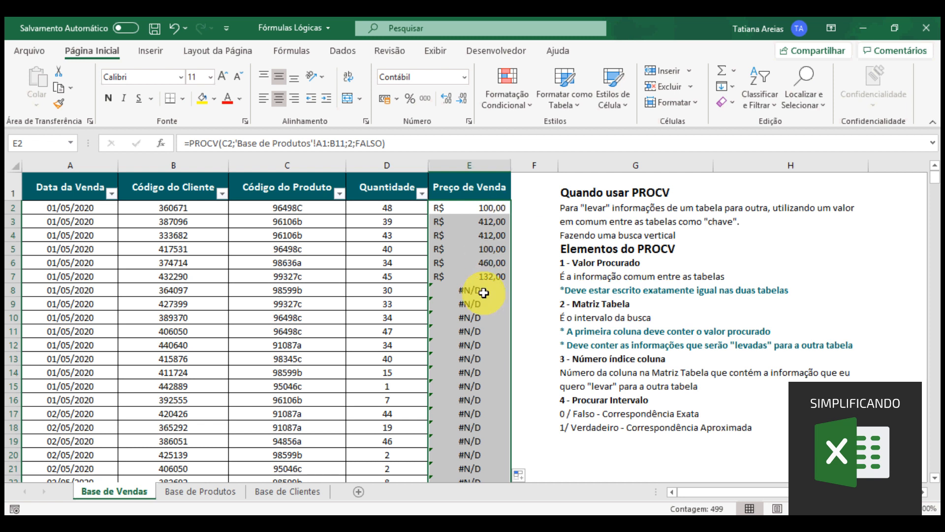
- Examine the table array references in the PROCV formulas of E8, E2 and E3
click(484, 294)
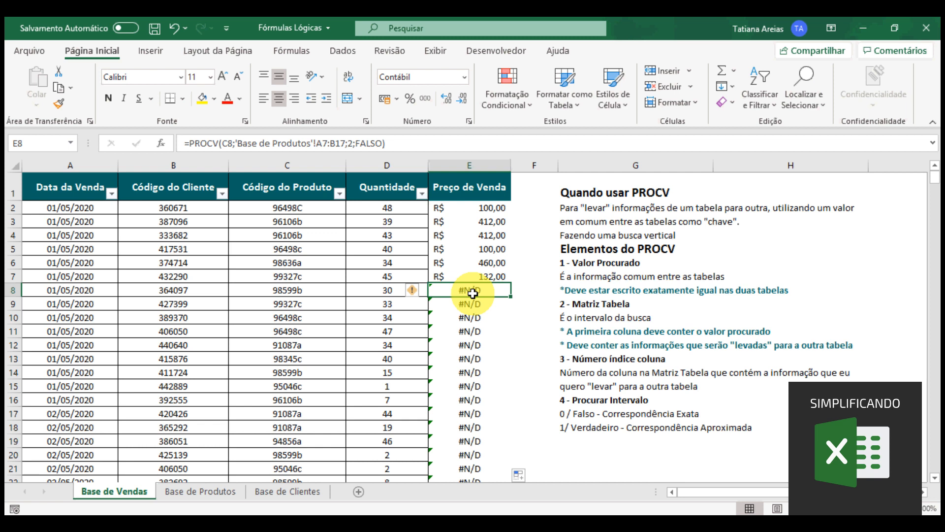
click(449, 207)
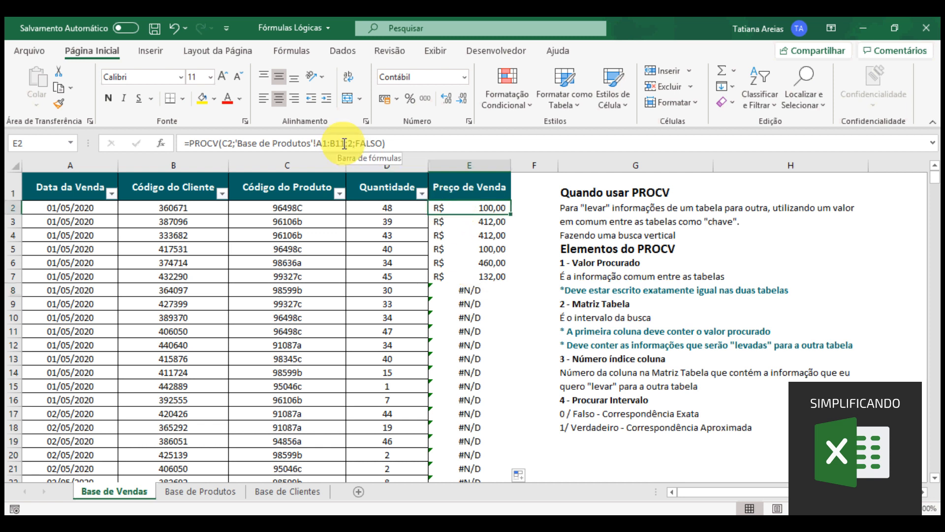
drag(347, 143, 316, 141)
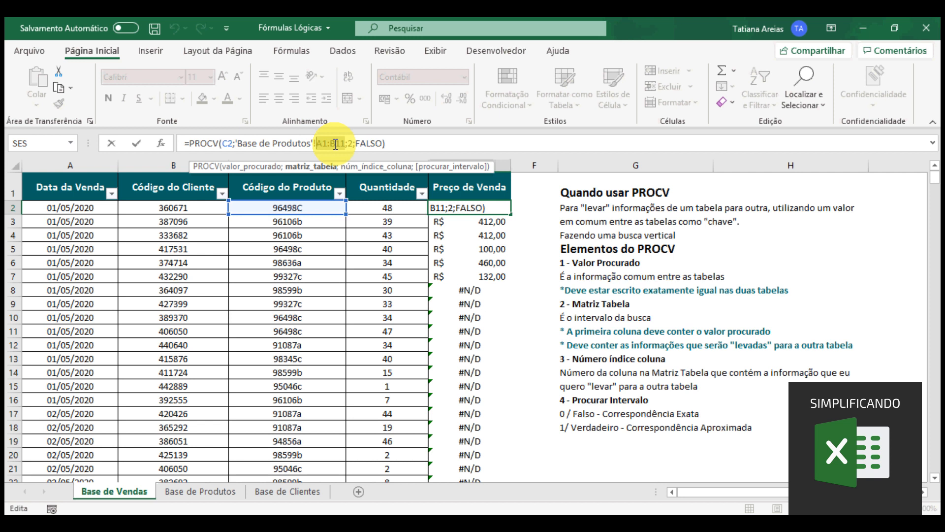
key(Return)
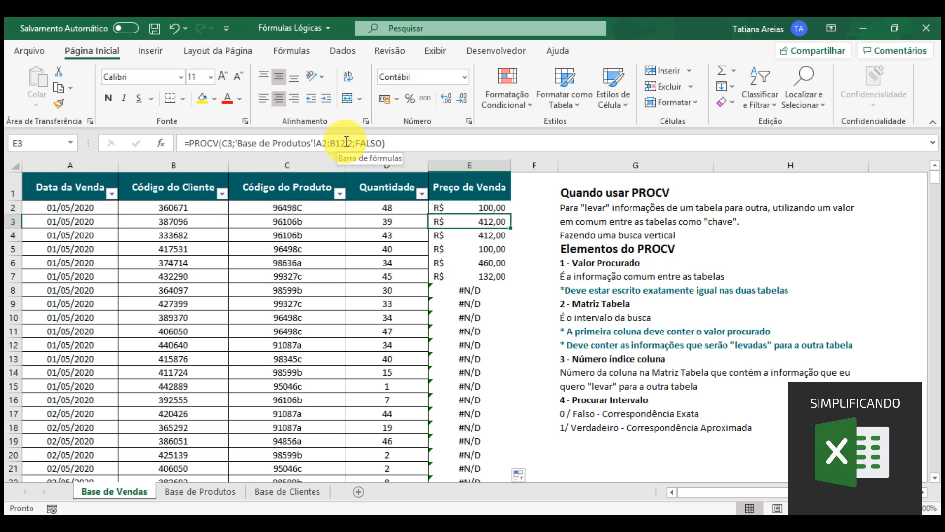
drag(345, 143, 317, 143)
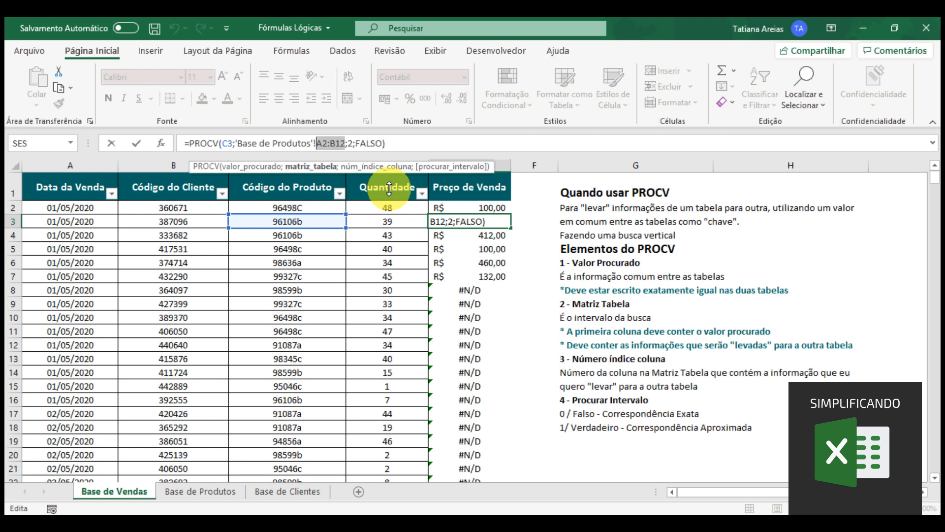
key(Return)
- Make the table array in the E2 formula absolute as $A$1:$B$11
click(467, 208)
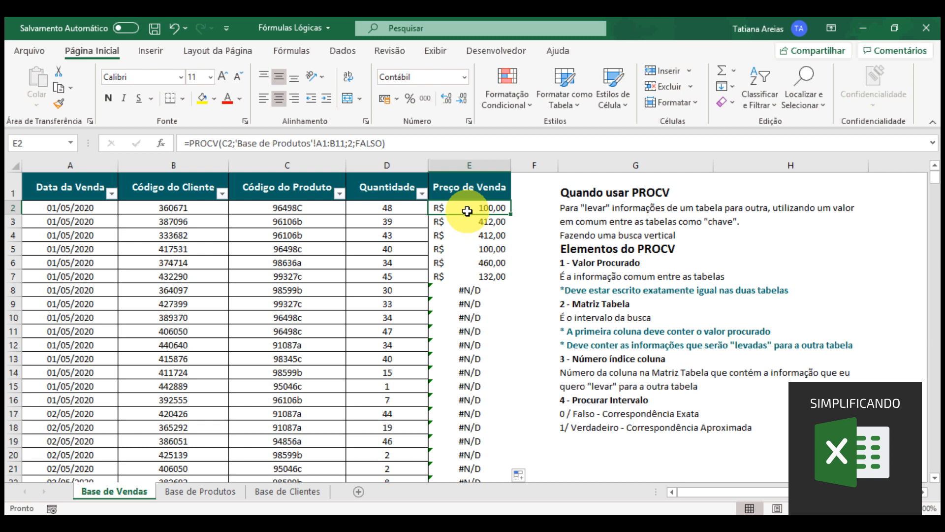
click(335, 143)
drag(335, 142, 318, 144)
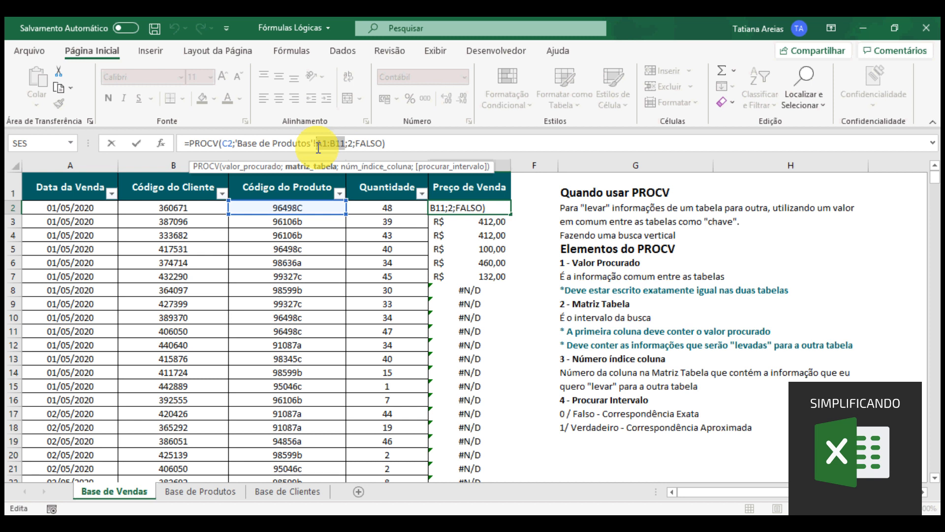
key(F4)
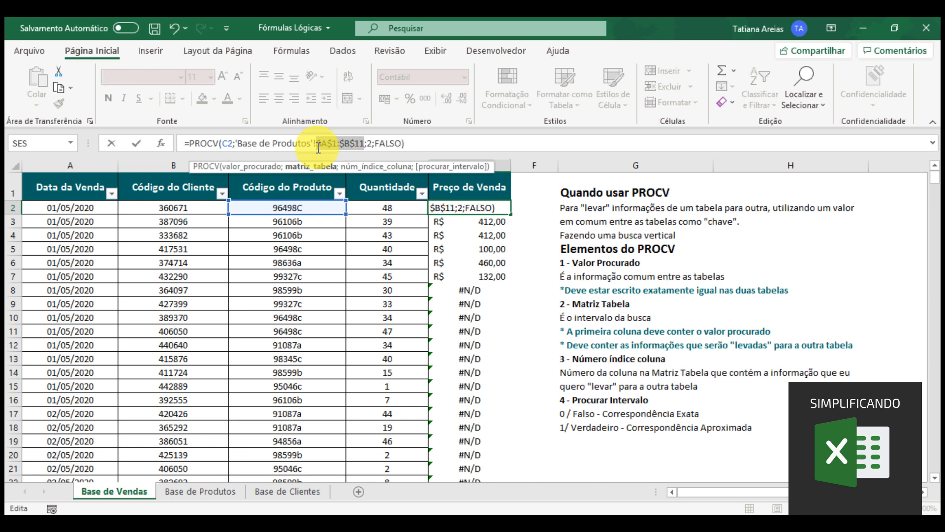
key(Return)
- Fill the E2 formula down the Preço de Venda column and check the table array reference in E17
click(505, 207)
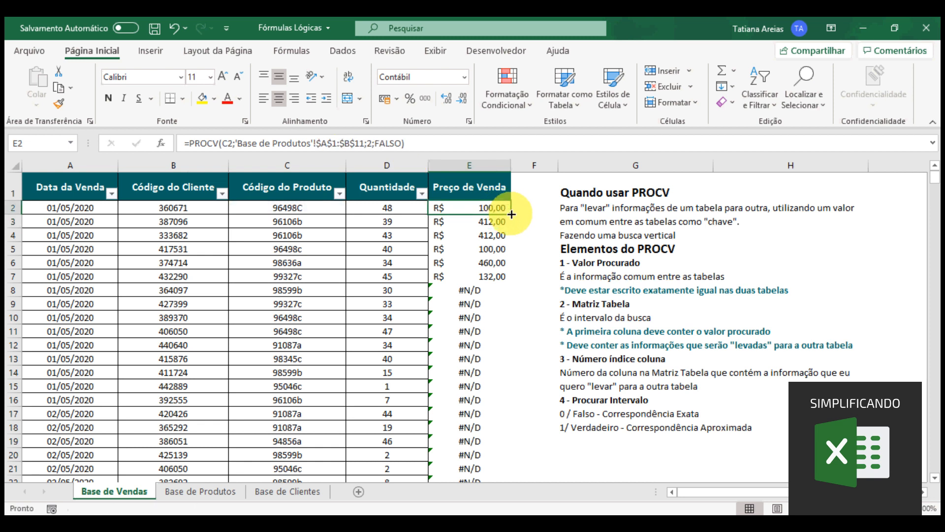
double_click(511, 214)
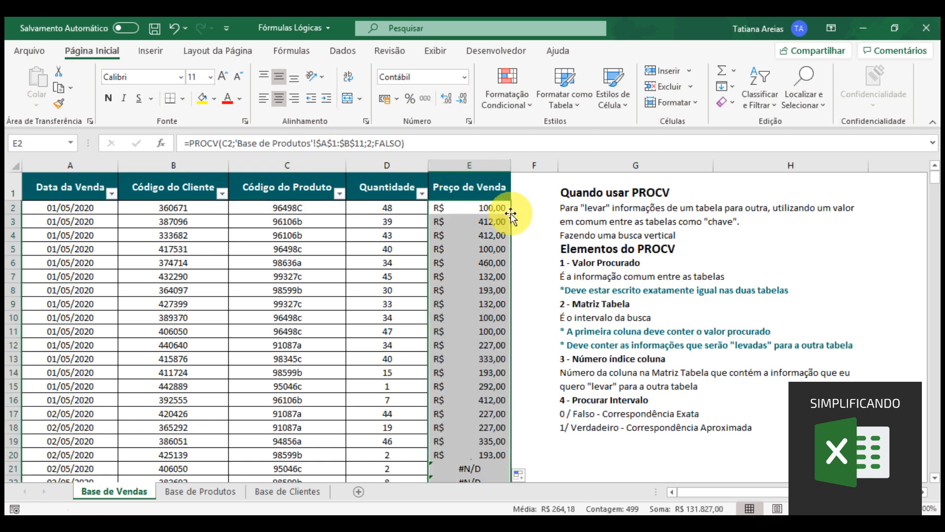
click(489, 413)
drag(370, 146, 335, 142)
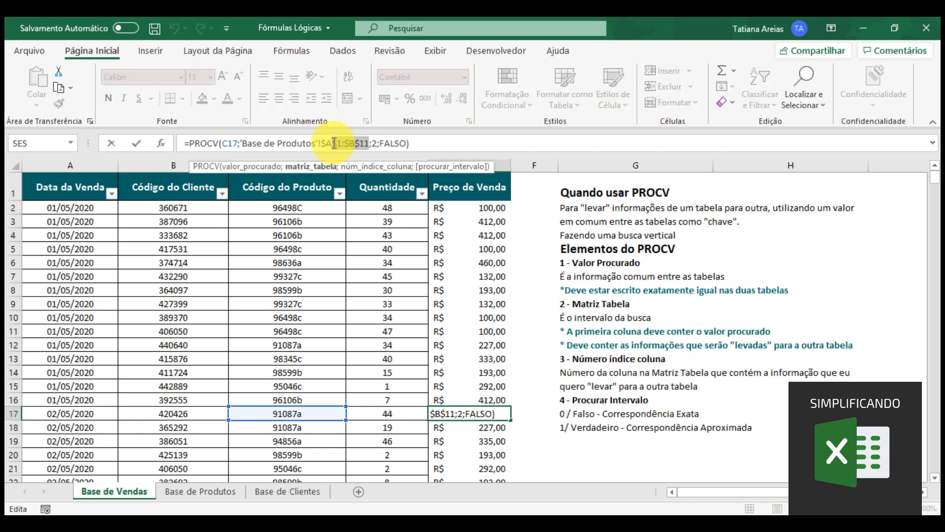
key(Escape)
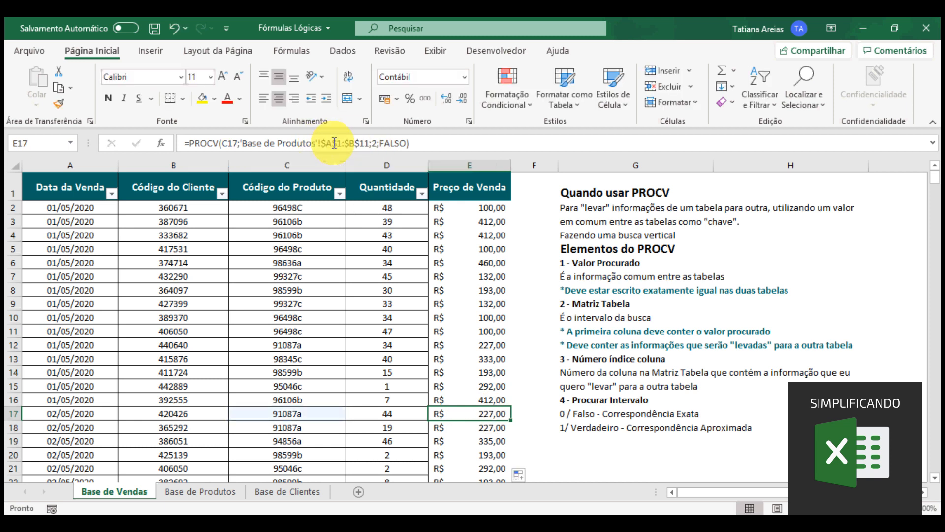
- Replace the table array in the E2 PROCV formula with entire columns A:B of Base de Produtos
click(488, 208)
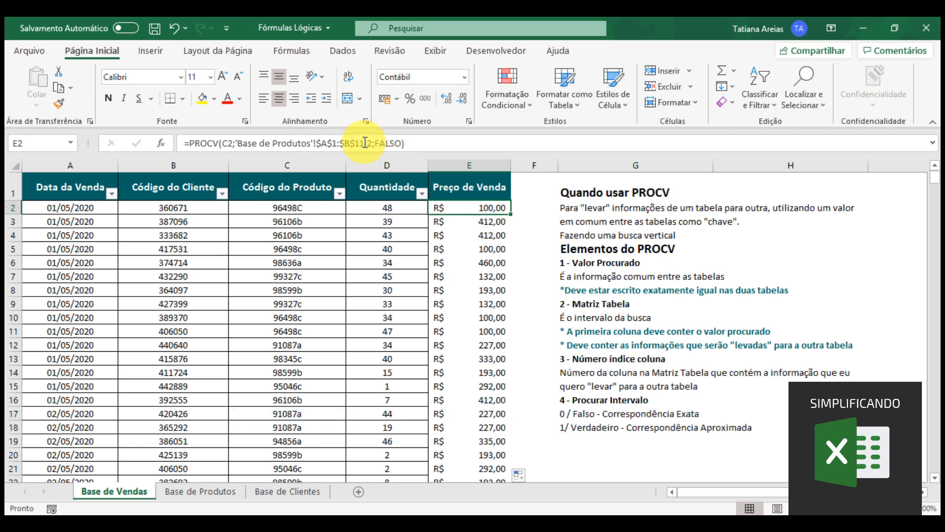
drag(364, 143, 241, 147)
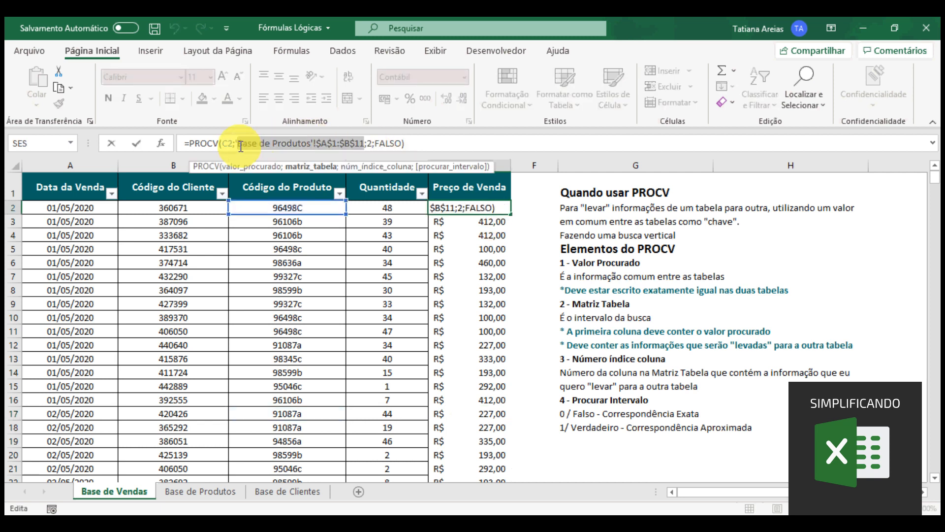
key(Delete)
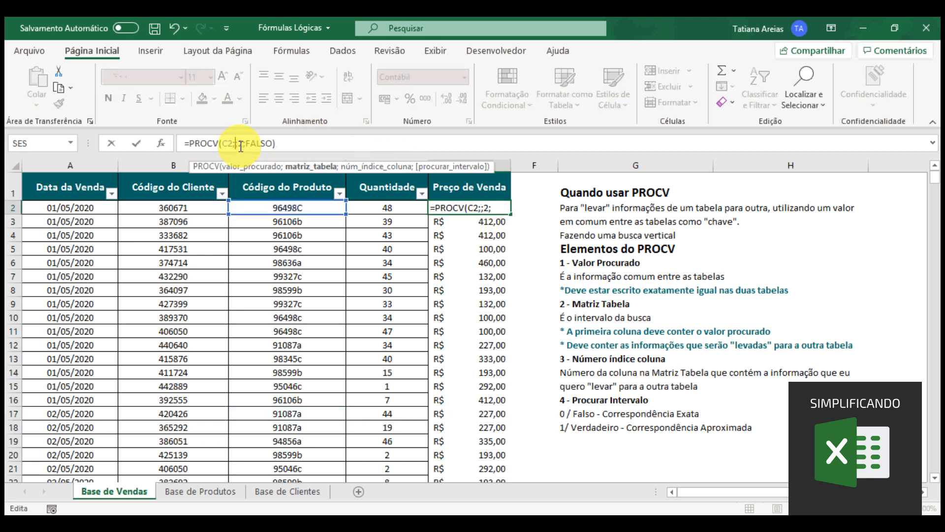
click(185, 493)
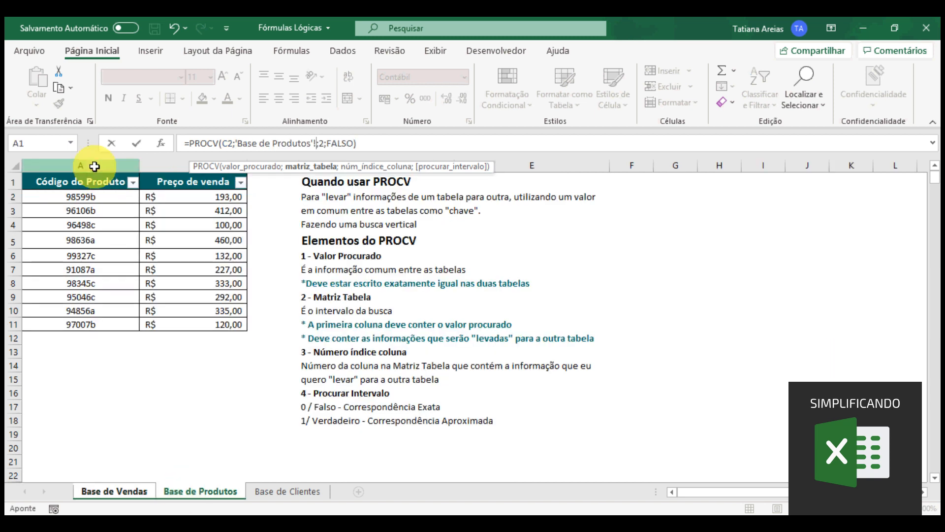
drag(94, 166, 158, 174)
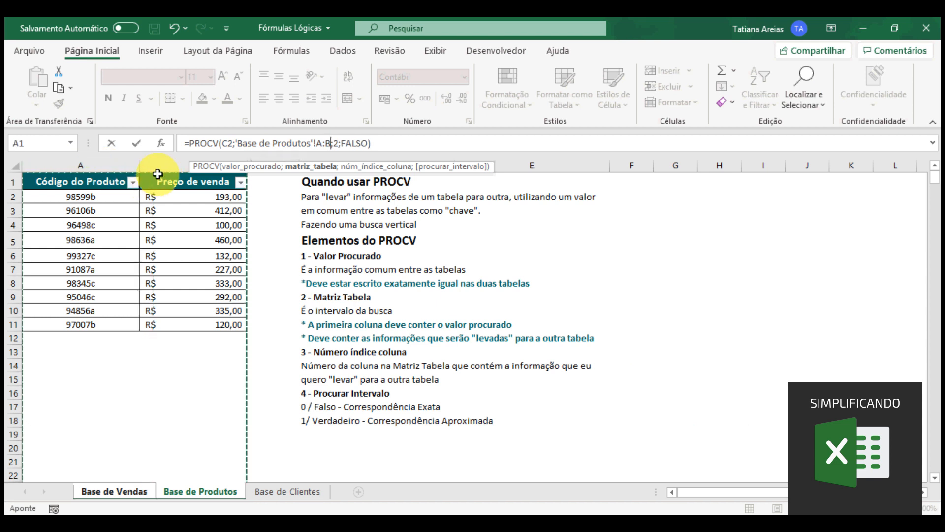
key(Return)
- Fill the updated E2 formula down the Preço de Venda column and check the reference in E12
click(507, 206)
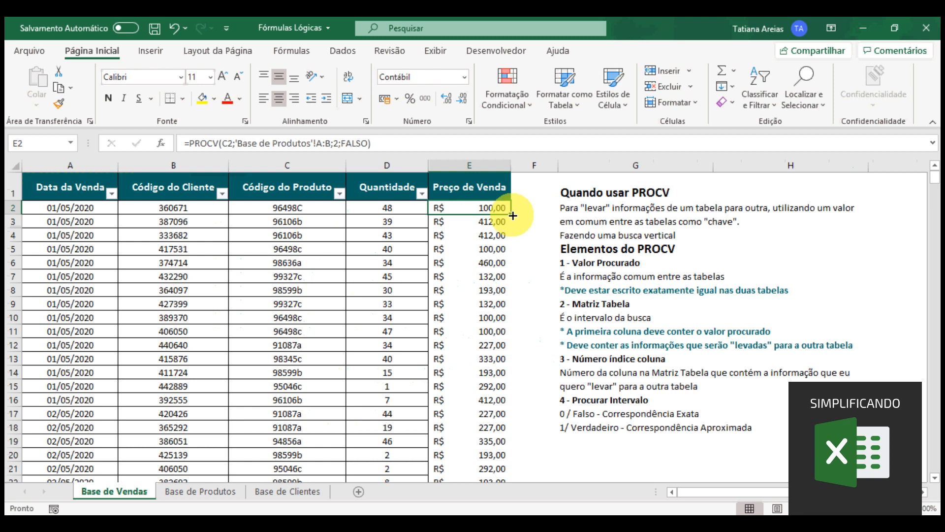
key(ctrl+shift+Down)
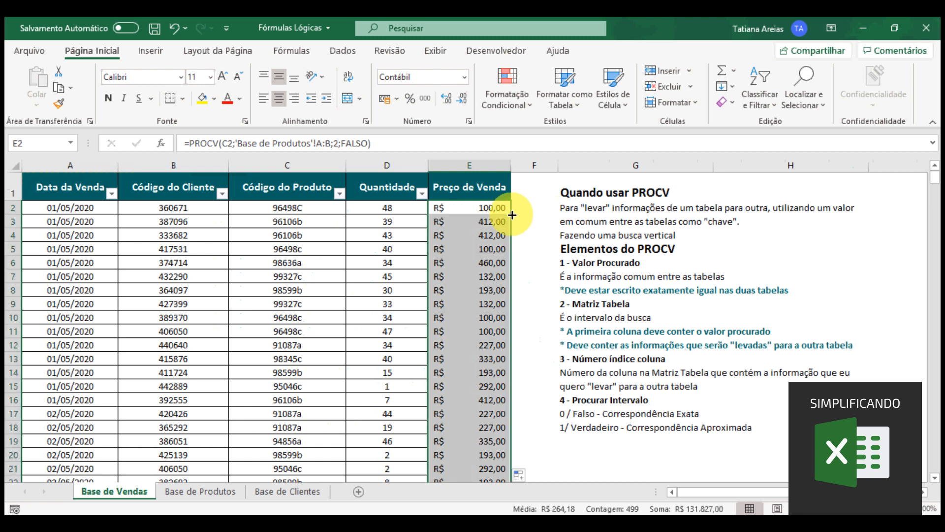
click(492, 344)
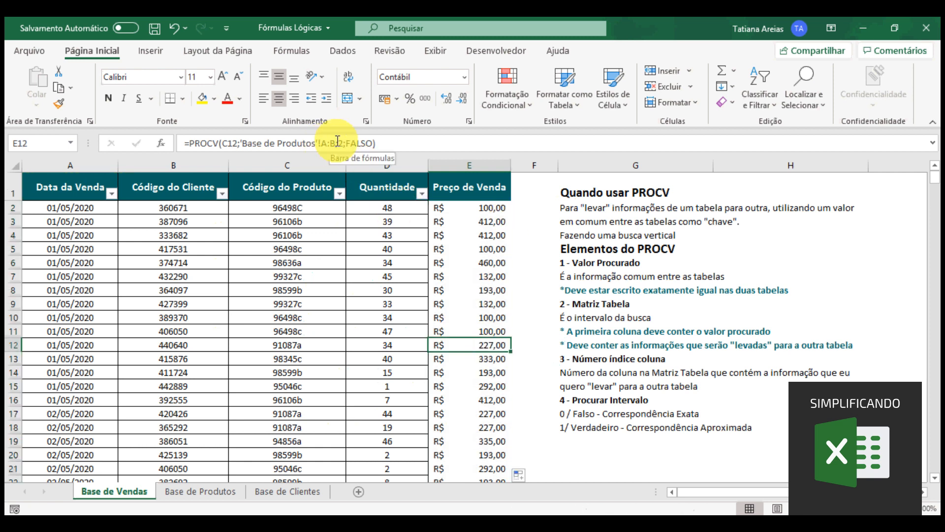
click(487, 189)
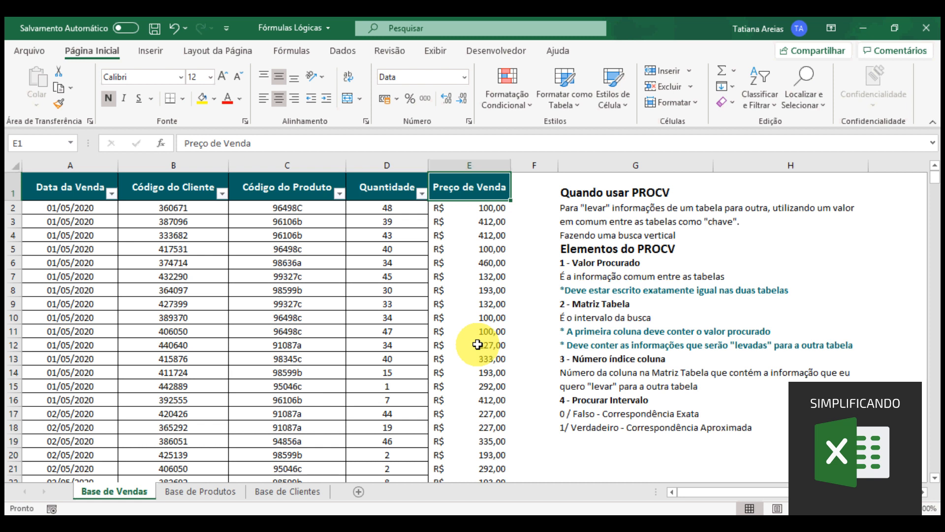
- Add a trailing space to the product code in C2 to test the exact match
click(331, 209)
click(255, 140)
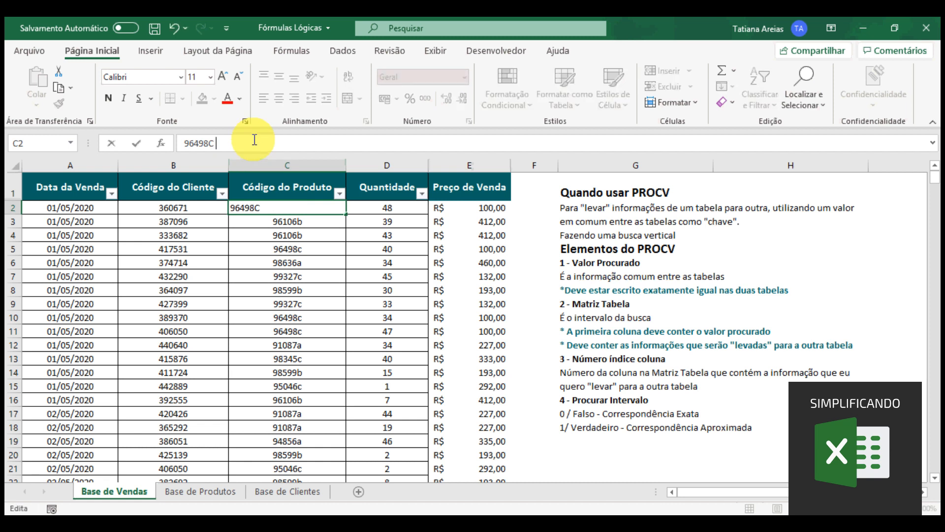
key(Return)
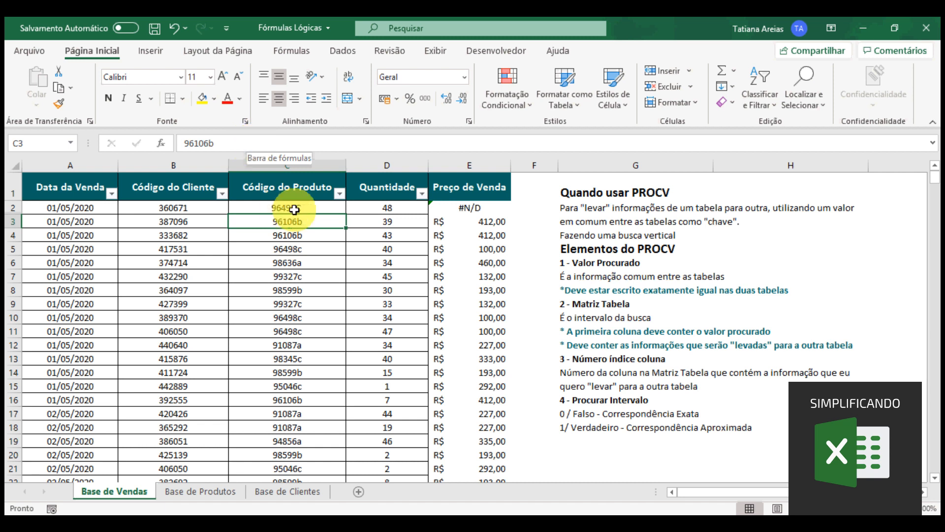
- Remove the trailing space from the product code in C2
click(294, 207)
click(248, 143)
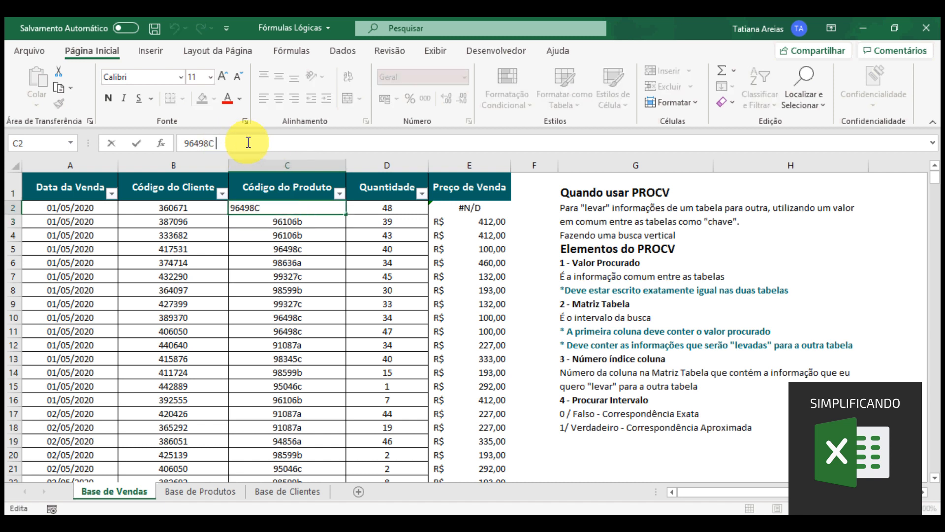
key(Return)
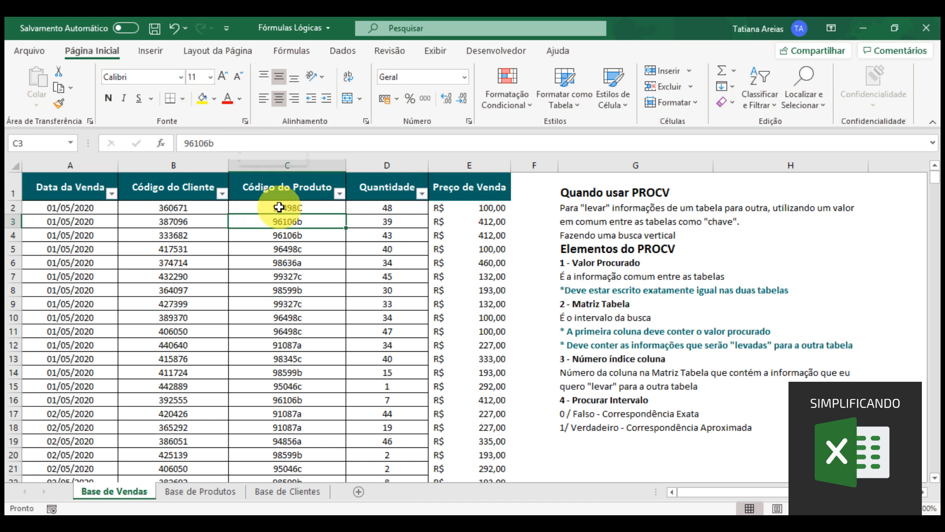
- Change the product code in C2 to 96498c with a lowercase letter
click(279, 207)
click(266, 142)
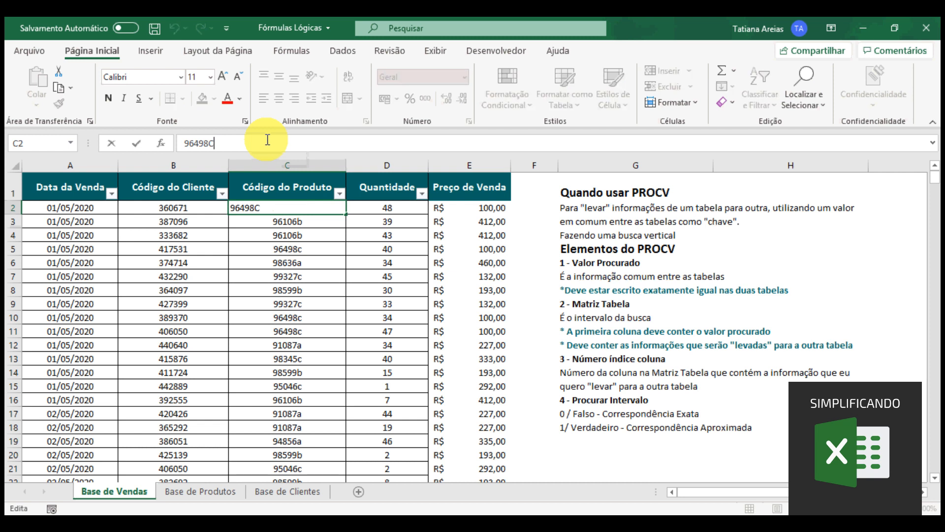
key(BackSpace)
text(c)
key(Return)
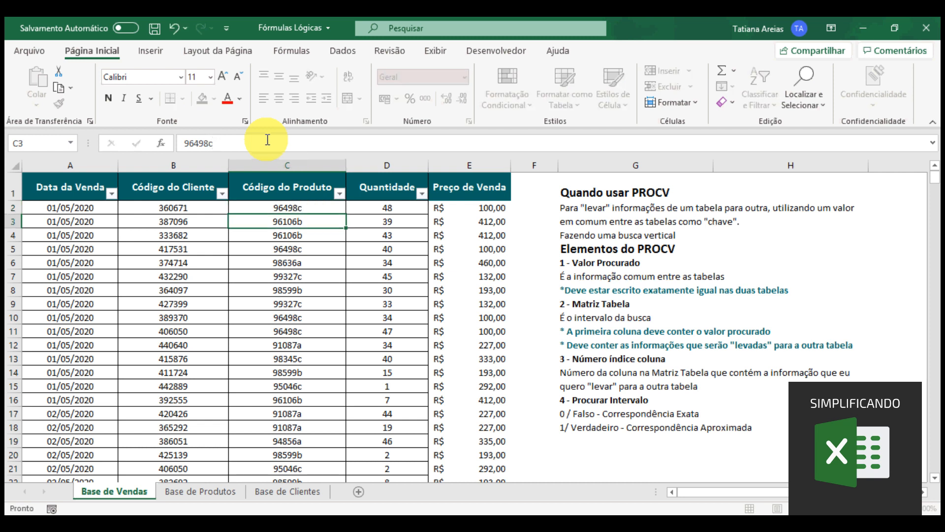
- Change the product code in C2 back to 96498C with an uppercase letter
click(255, 208)
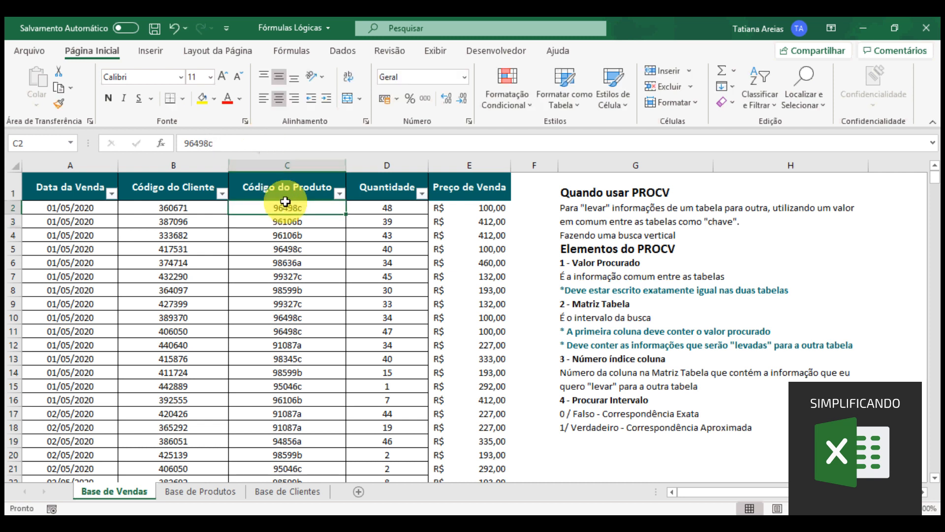
click(255, 144)
key(BackSpace)
text(C)
key(Return)
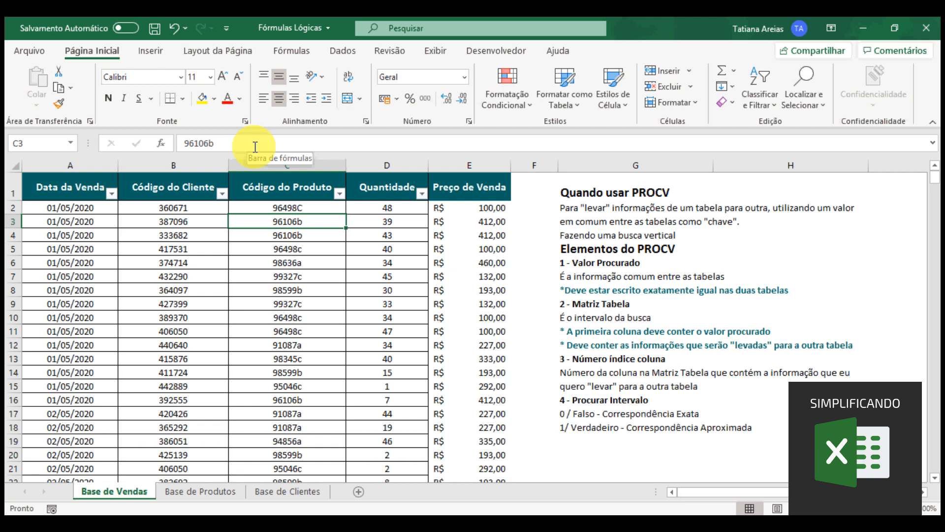
- Filter the Código do Produto column of Base de Vendas by the code copied from C2, 96498C
click(296, 203)
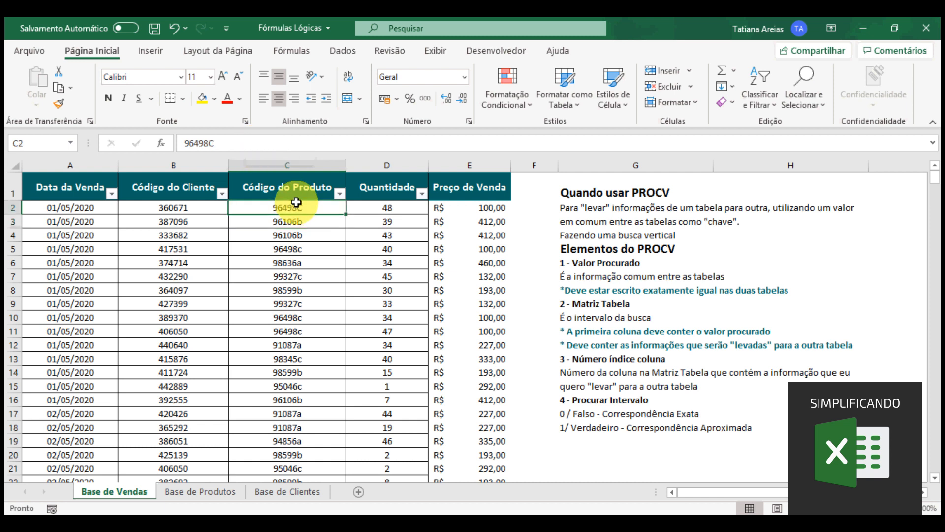
click(340, 193)
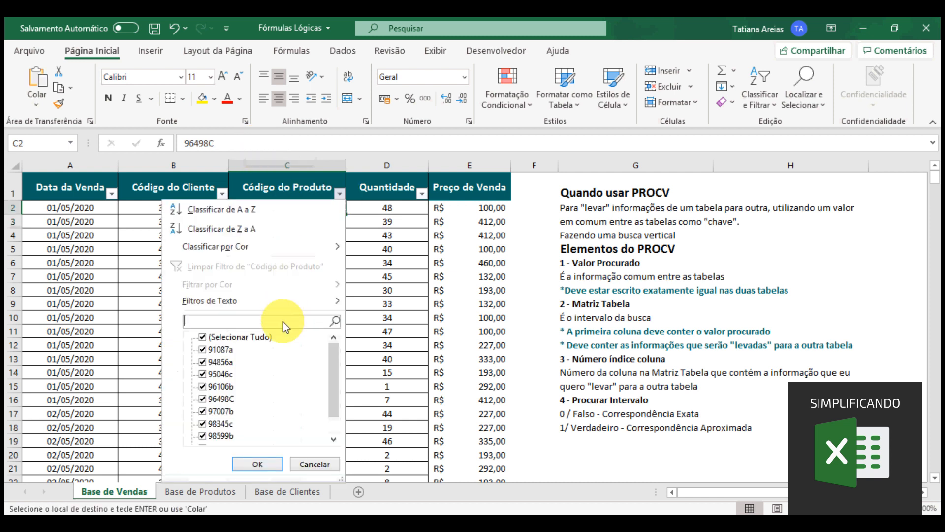
text(96498C)
key(Return)
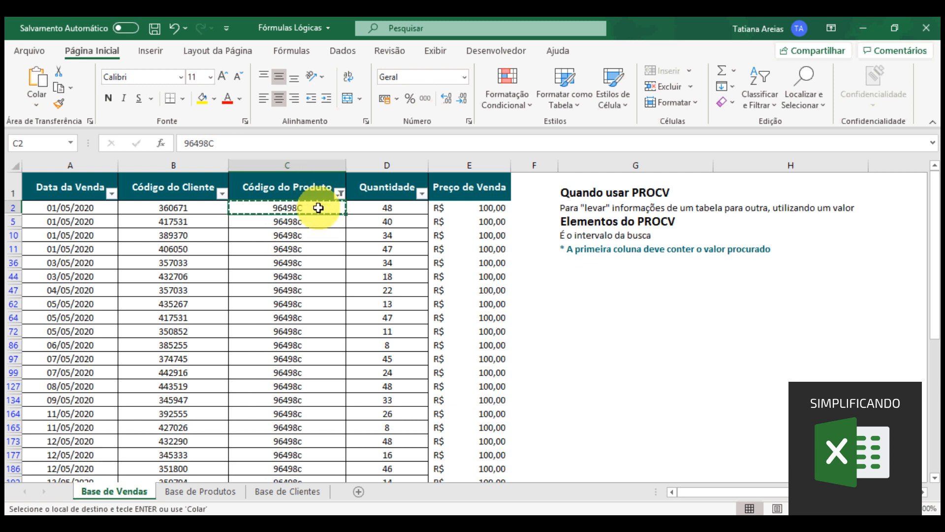
- Filter Base de Produtos by product code 96498c and highlight its code and price cells in yellow
click(223, 491)
click(133, 182)
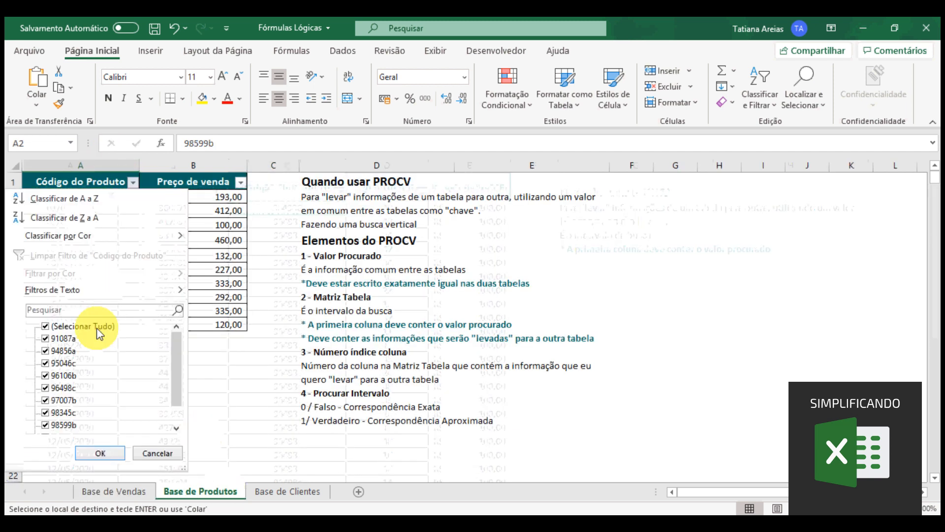
text(96498c)
key(Return)
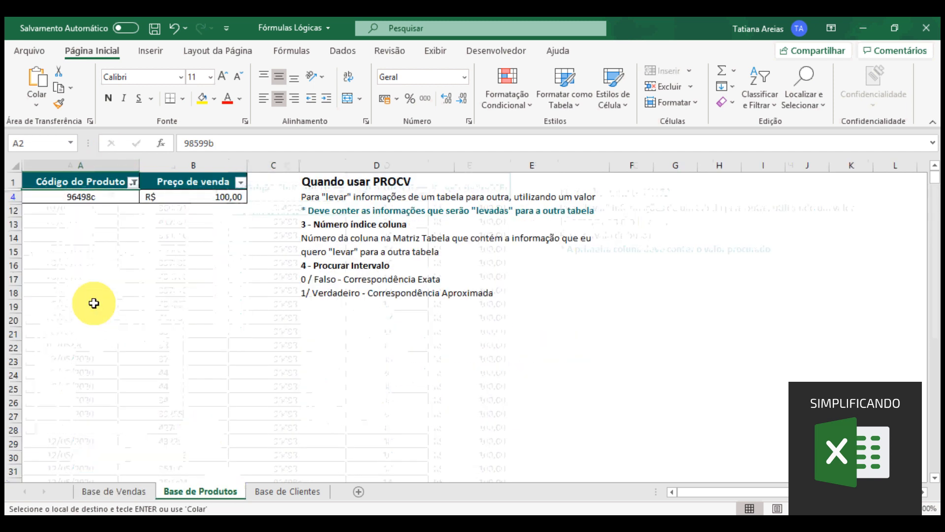
drag(83, 196, 158, 197)
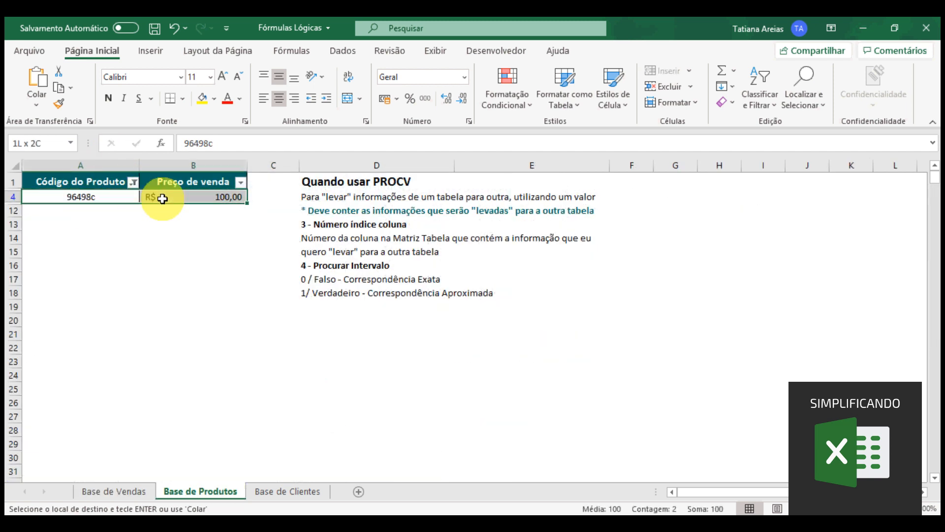
click(201, 103)
- Clear the Código do Produto filters on Base de Produtos and Base de Vendas
click(133, 182)
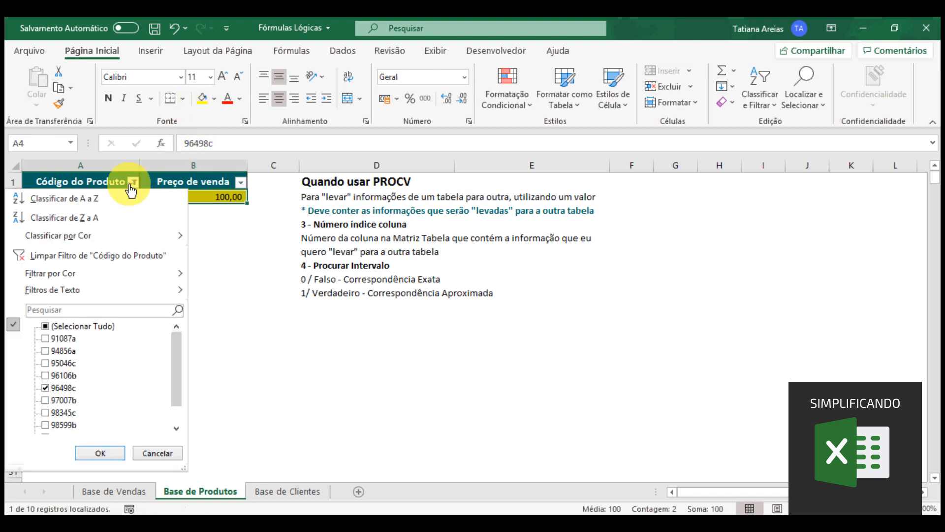
click(91, 261)
click(158, 325)
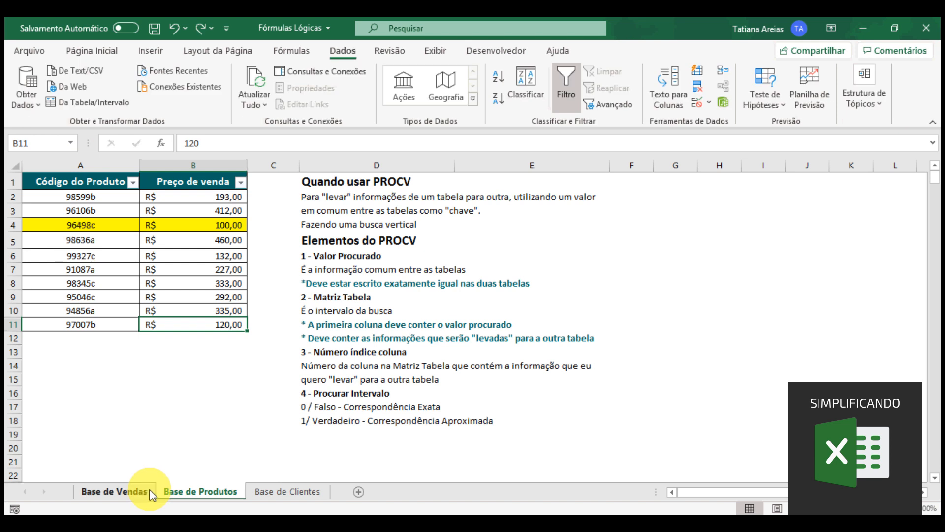
click(138, 490)
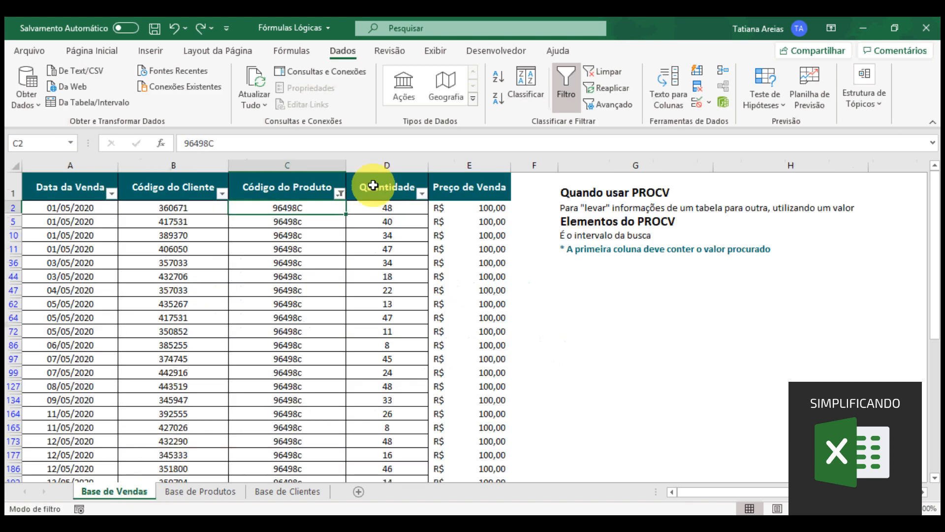
click(340, 193)
click(238, 267)
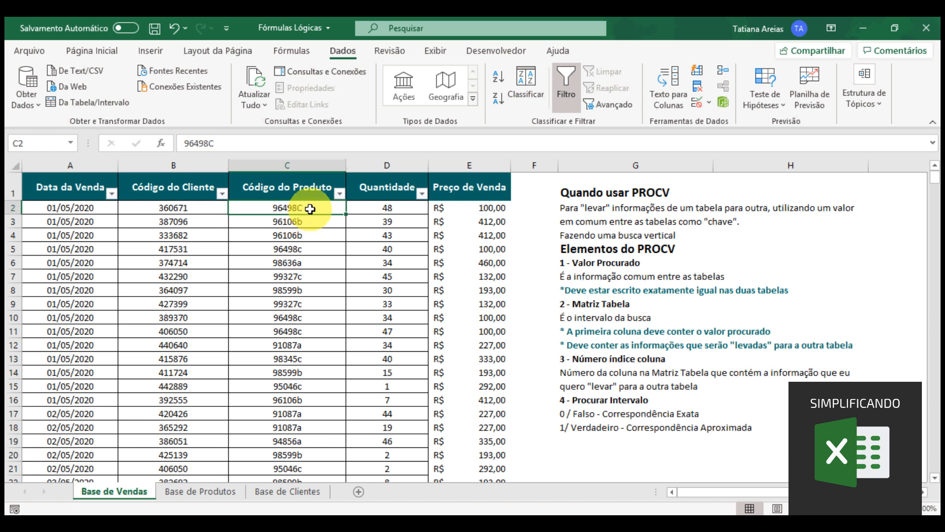
- Go through the product codes in A2 to A4 of Base de Produtos in the order PROCV searches them
click(215, 491)
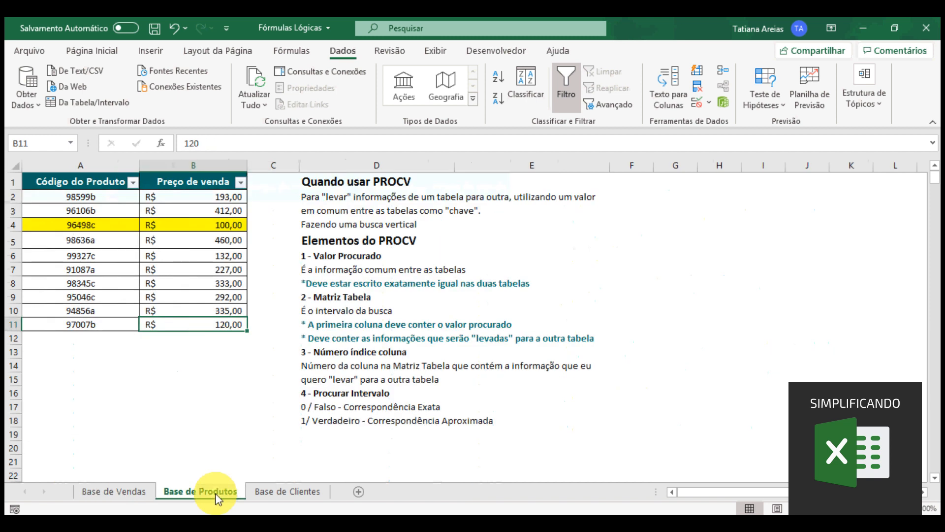
click(104, 196)
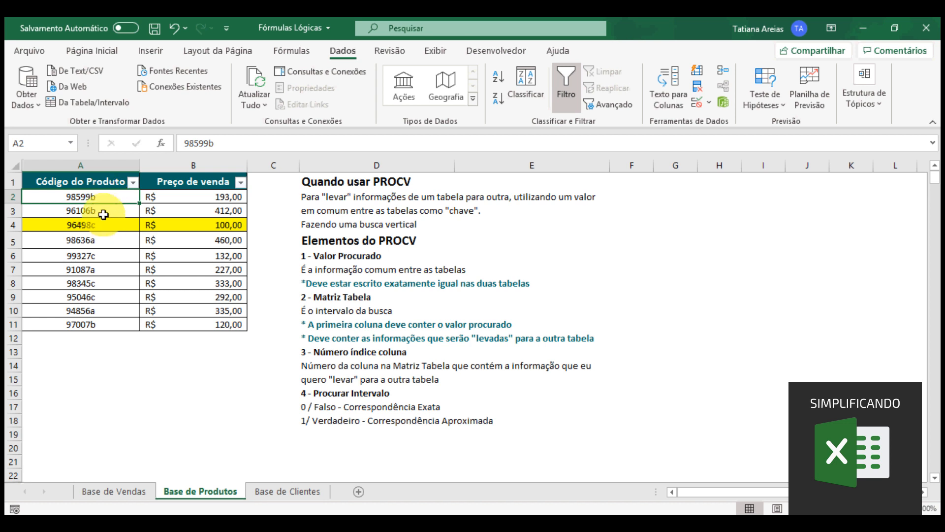
click(104, 215)
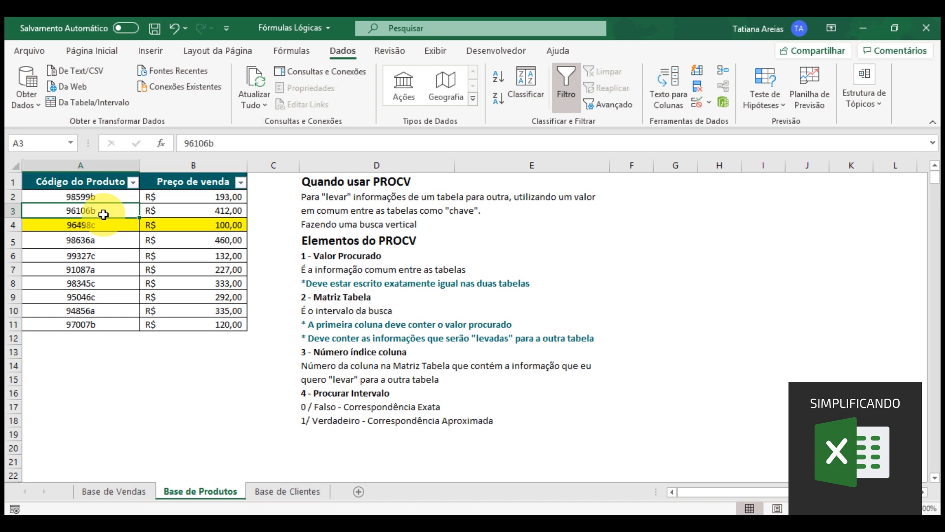
click(107, 225)
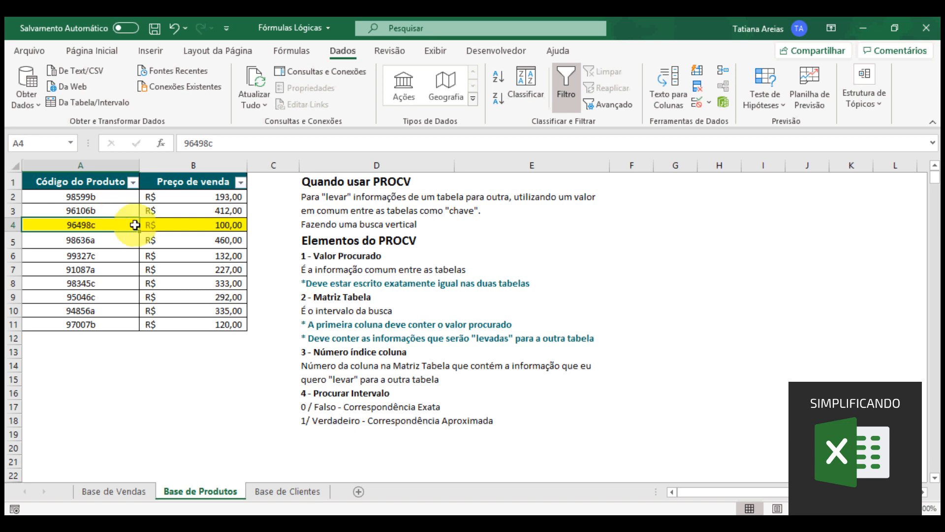
- Insert a copy of row 4, product 96498c, directly above row 5 in Base de Produtos
click(171, 223)
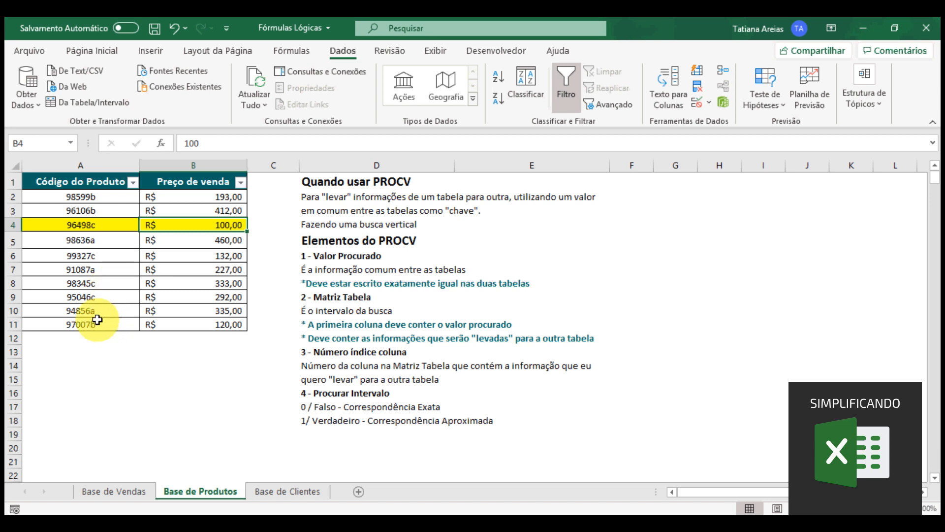
click(7, 226)
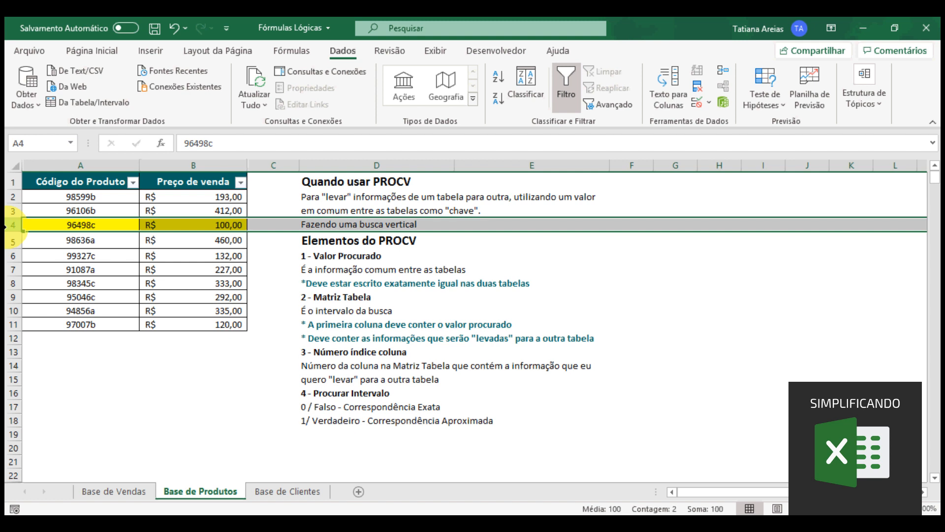
key(ctrl+c)
click(13, 242)
right_click(17, 239)
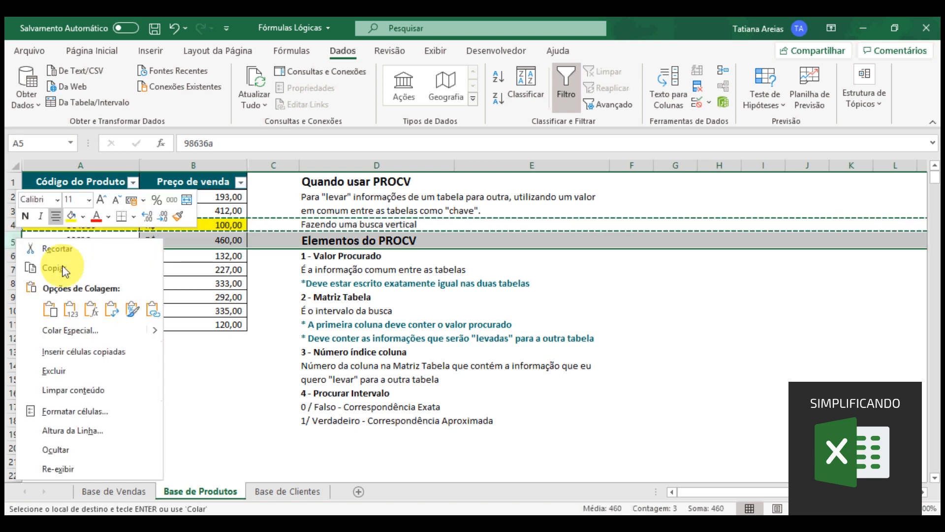
click(99, 352)
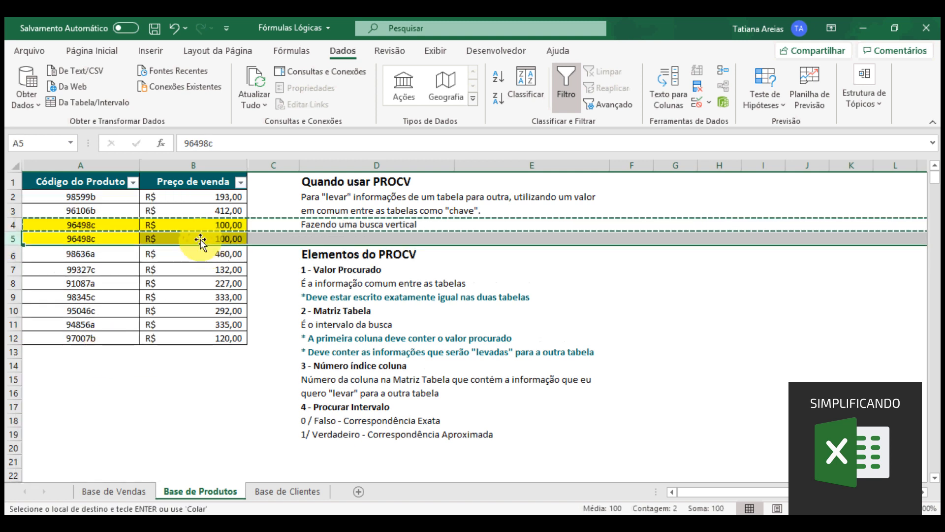
- Set the sale price of the duplicated 96498c row in B5 to 200
click(201, 240)
text(2)
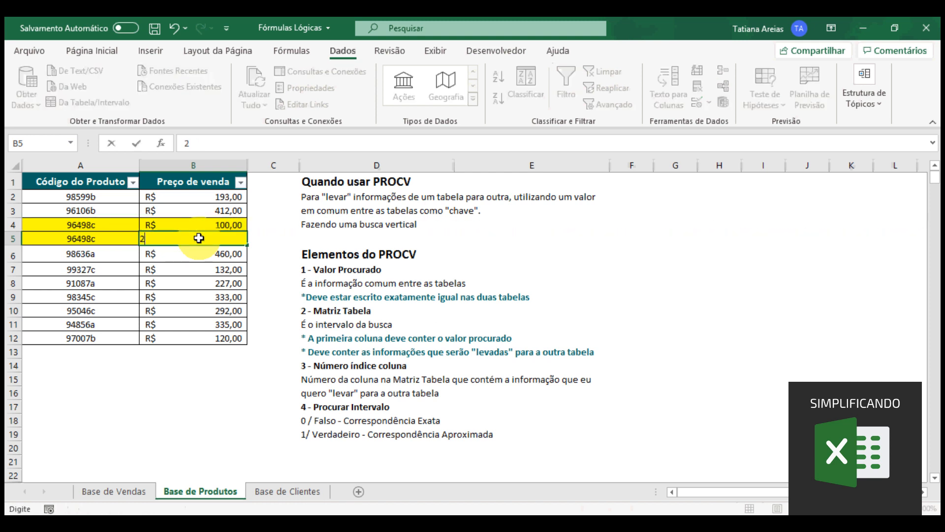
text(00)
key(Return)
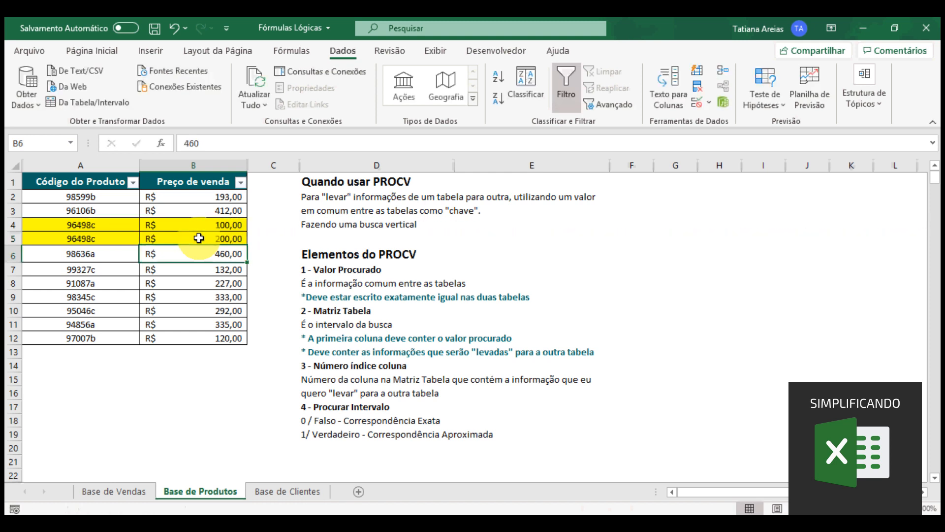
- Highlight cells C2 to E2 of Base de Vendas in yellow and select the PROCV price in E2
click(130, 490)
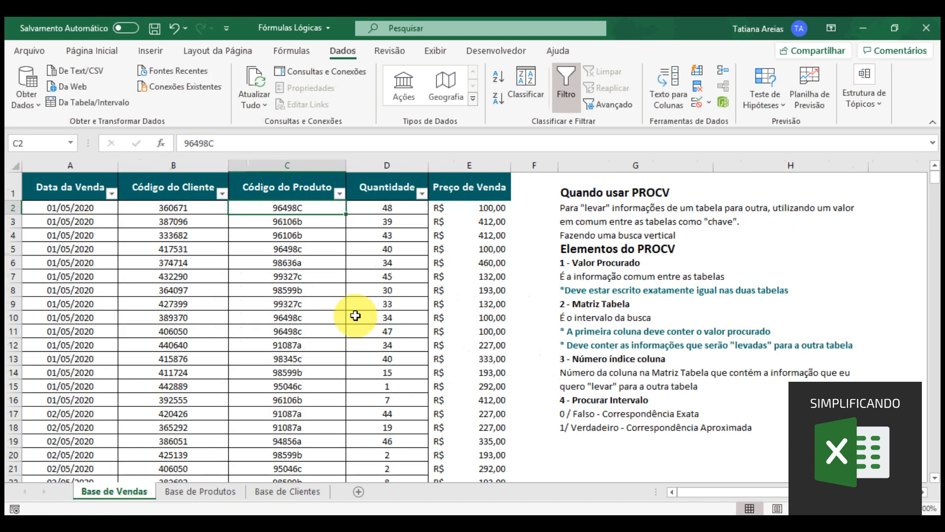
drag(492, 207, 283, 208)
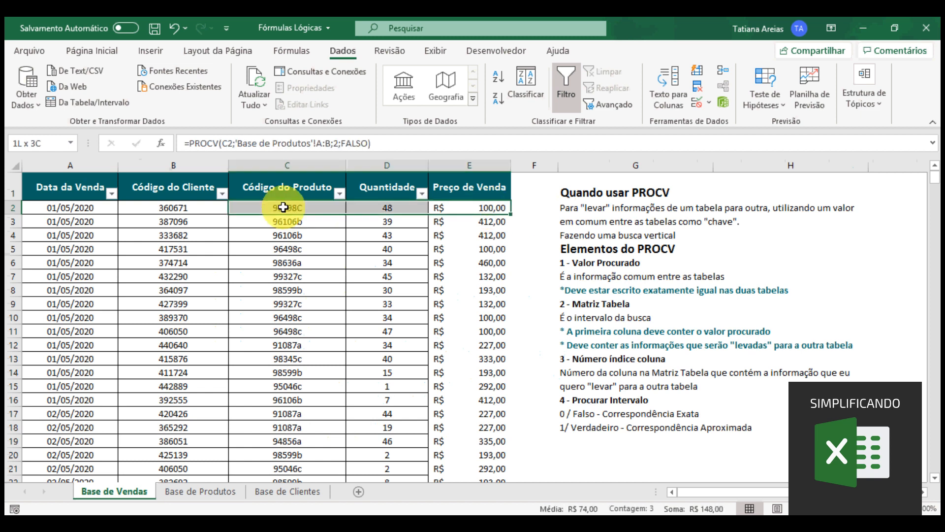
click(114, 51)
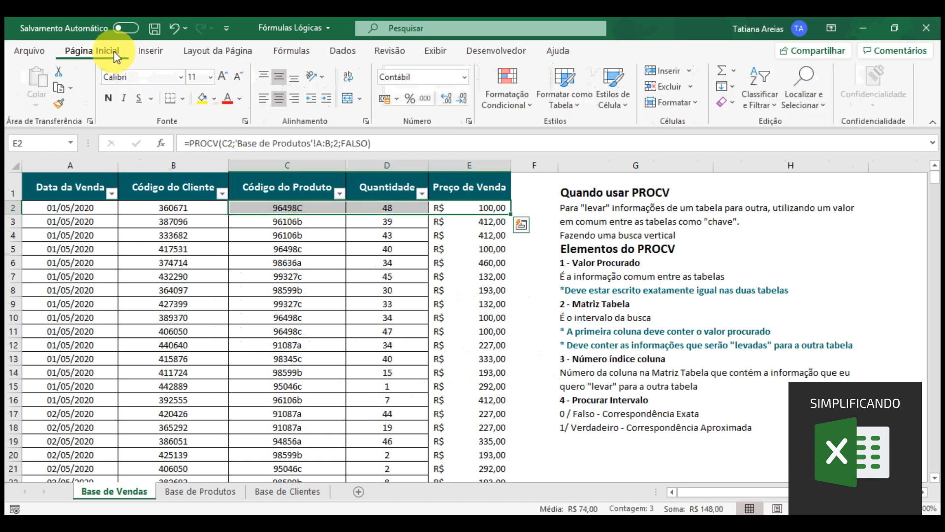
click(206, 102)
click(481, 208)
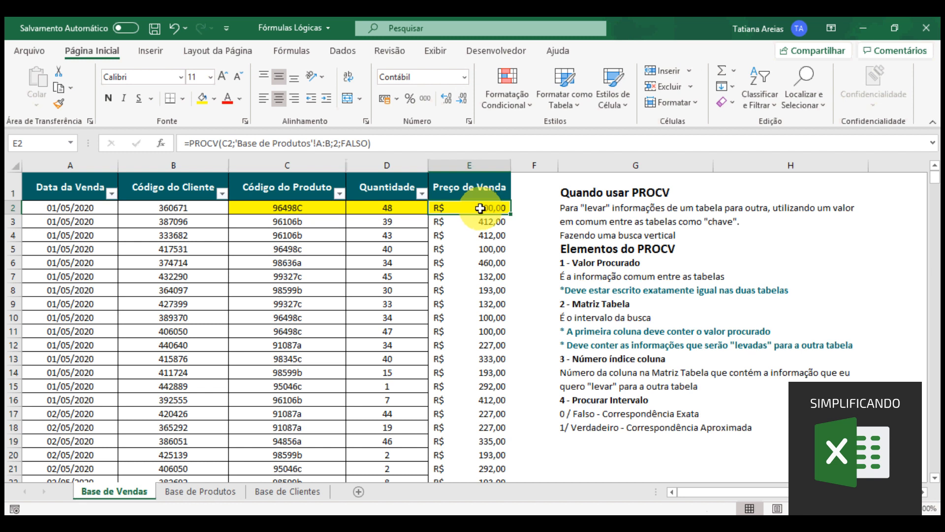
- In Base de Produtos, set the 96498c prices to 200 in B4 and 100 in B5
click(224, 493)
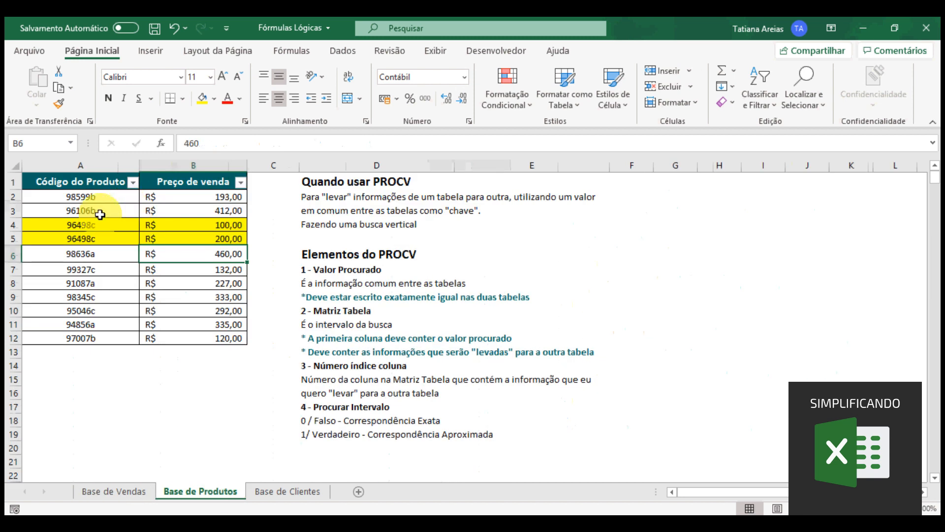
click(174, 222)
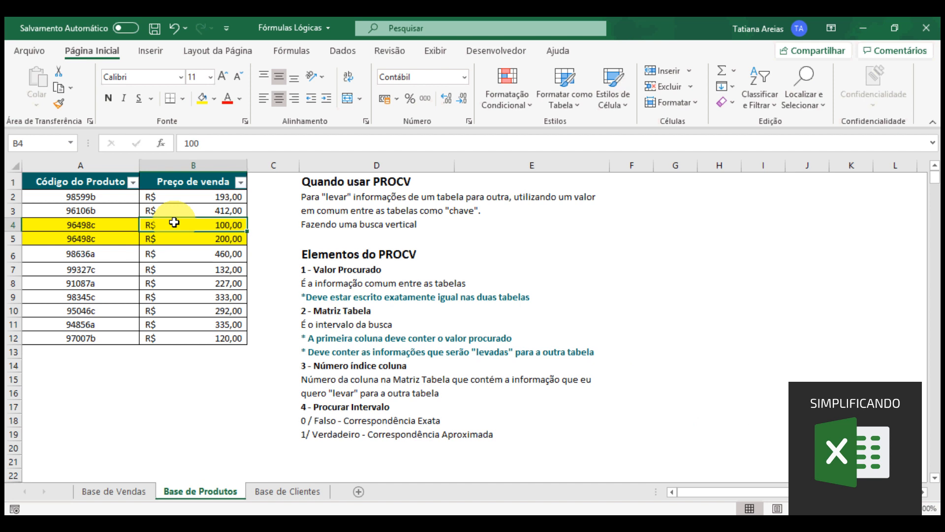
text(200)
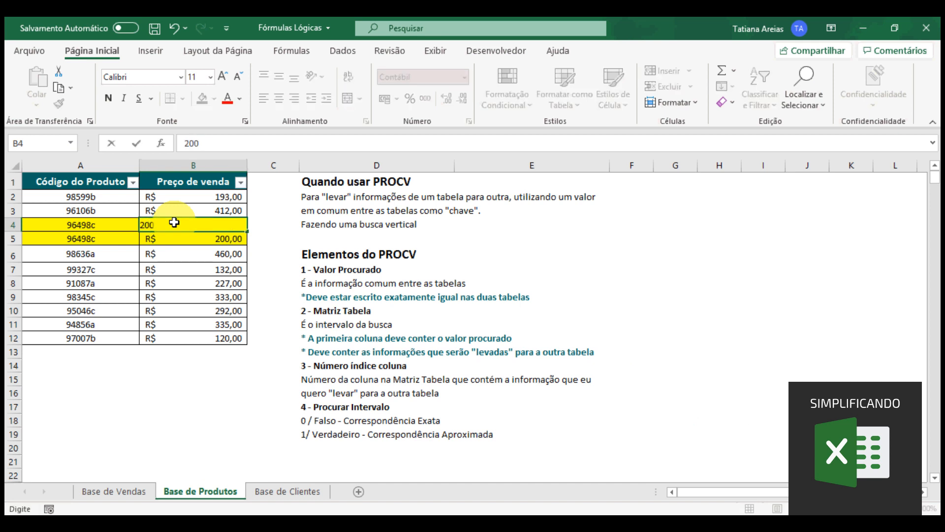
key(Return)
text(100)
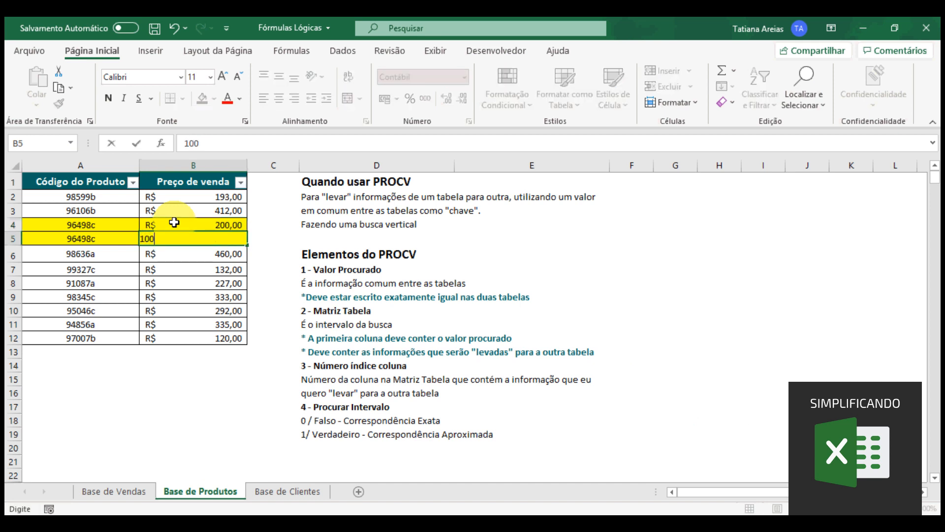
key(Return)
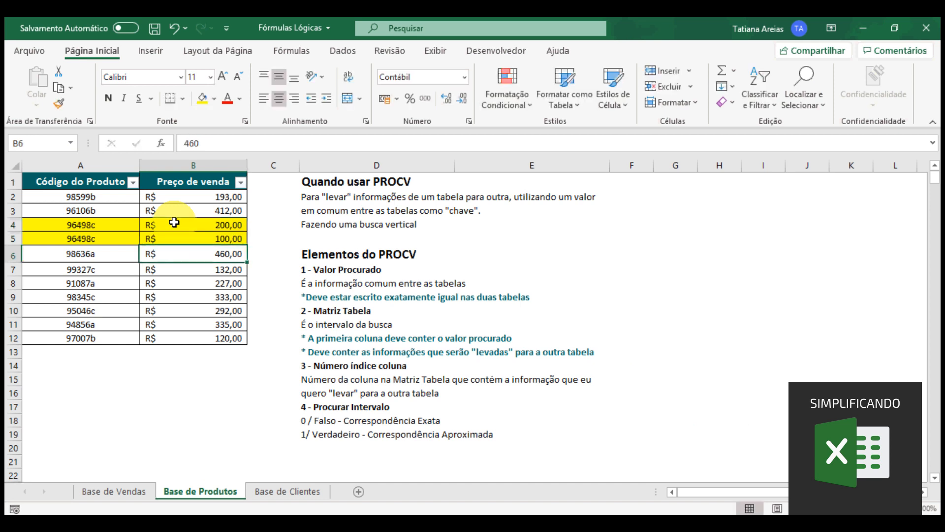
- Compare the PROCV price in E2 of Base de Vendas with the first 96498c price in B4 of Base de Produtos
click(124, 491)
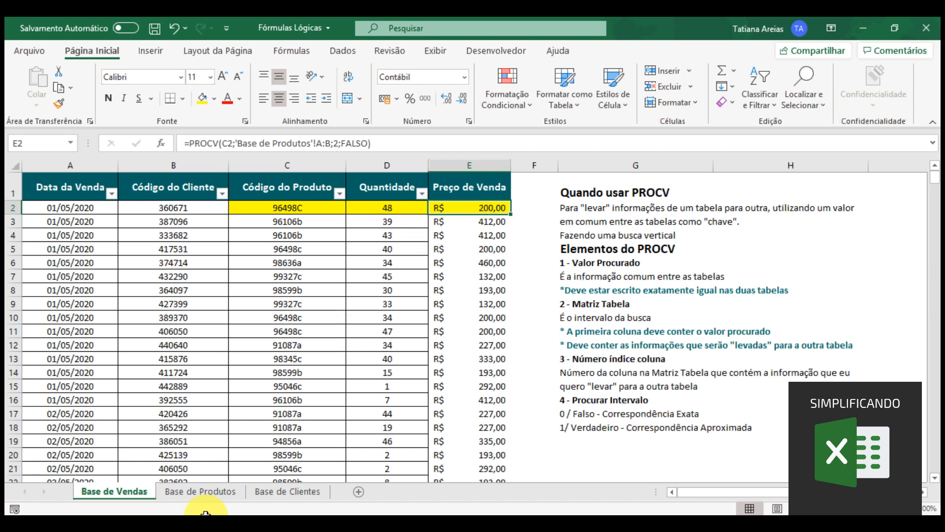
click(197, 491)
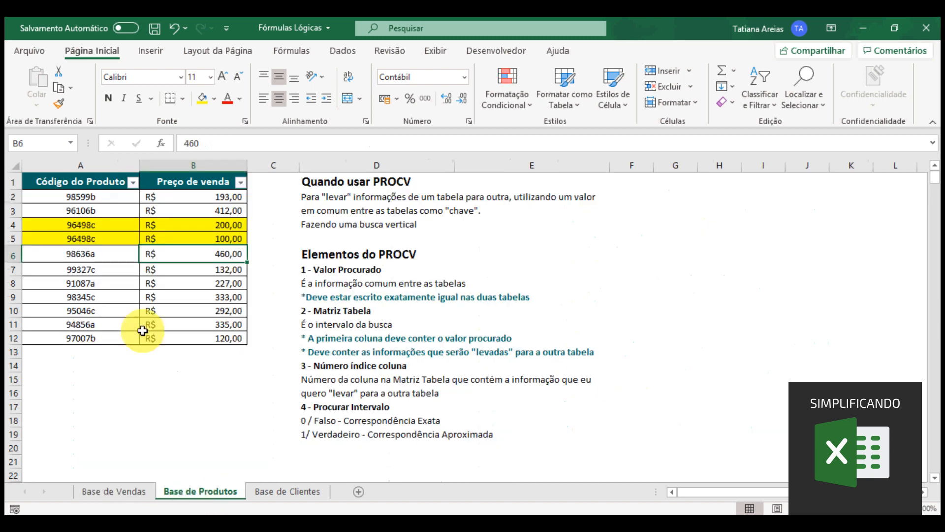
click(180, 221)
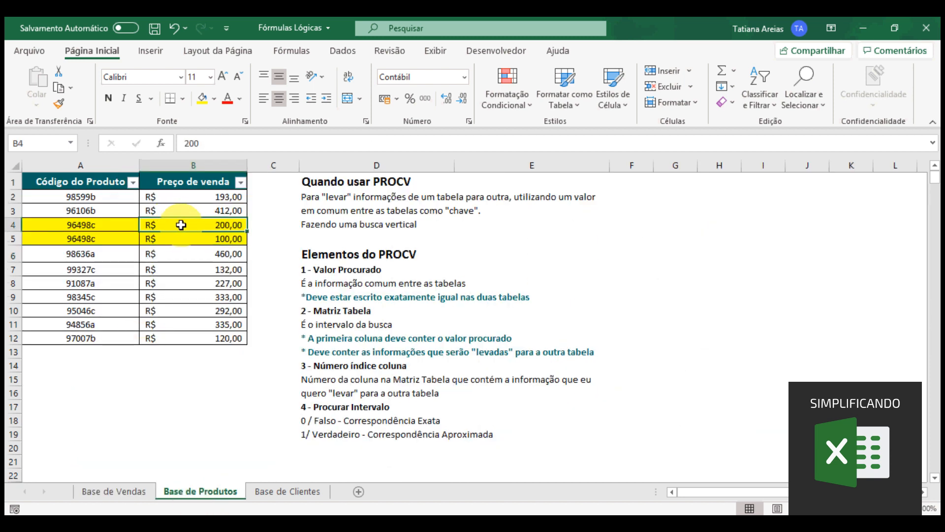